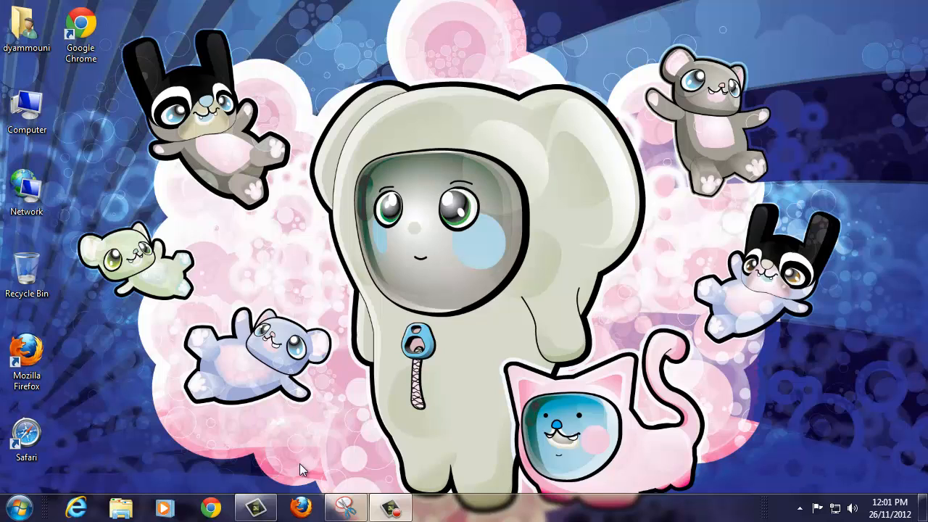
Step: Launch Firefox from the Windows 7 taskbar
{"action": "left_click", "coordinate": [301, 509]}
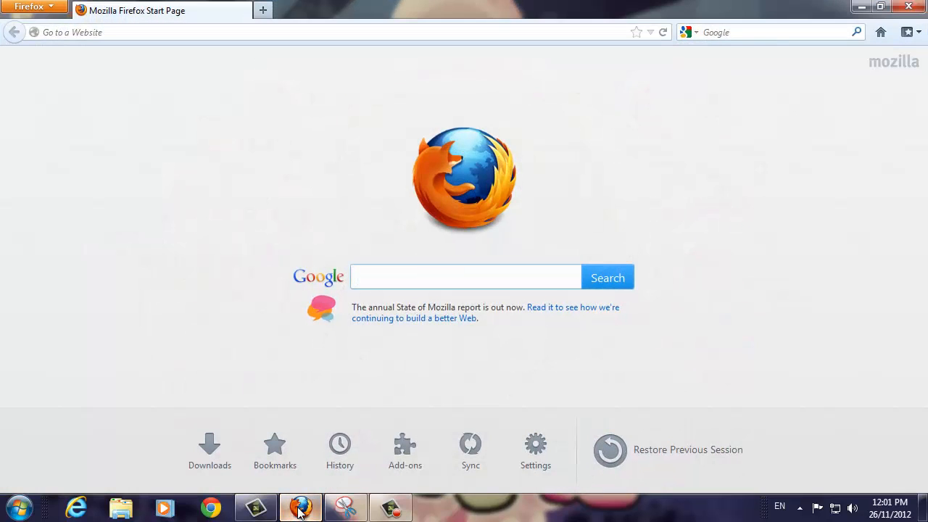
Step: Go to onthehub.com from the address bar
{"action": "left_click", "coordinate": [143, 33]}
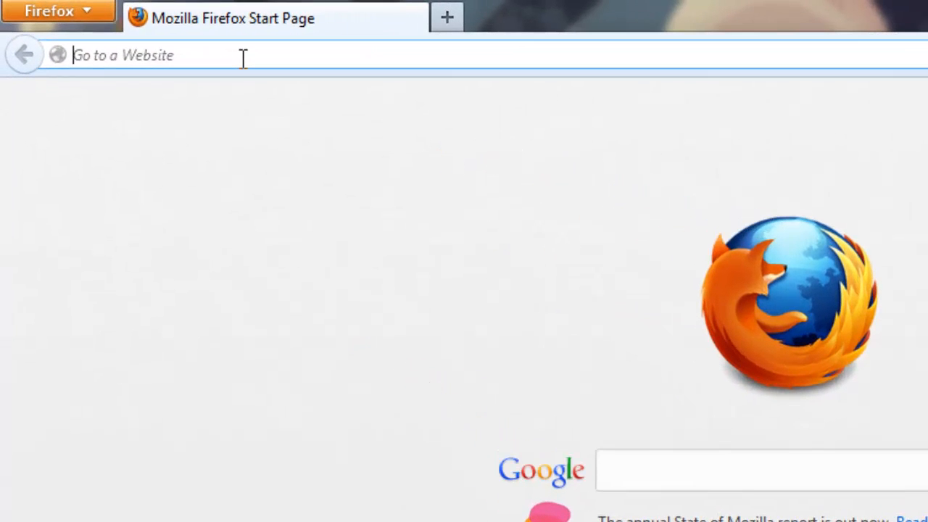
{"action": "type", "text": "onthehub.com"}
{"action": "key", "text": "Return"}
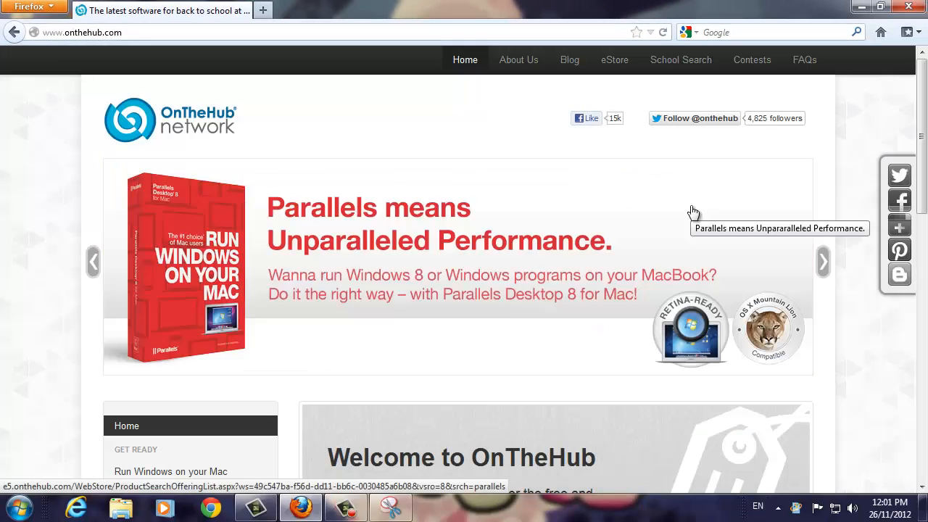
{"action": "scroll", "coordinate": [381, 289], "scroll_direction": "down", "scroll_amount": 2}
{"action": "scroll", "coordinate": [380, 288], "scroll_direction": "down", "scroll_amount": 3}
{"action": "scroll", "coordinate": [380, 288], "scroll_direction": "down", "scroll_amount": 2}
{"action": "scroll", "coordinate": [381, 288], "scroll_direction": "down", "scroll_amount": 2}
{"action": "scroll", "coordinate": [378, 290], "scroll_direction": "down", "scroll_amount": 1}
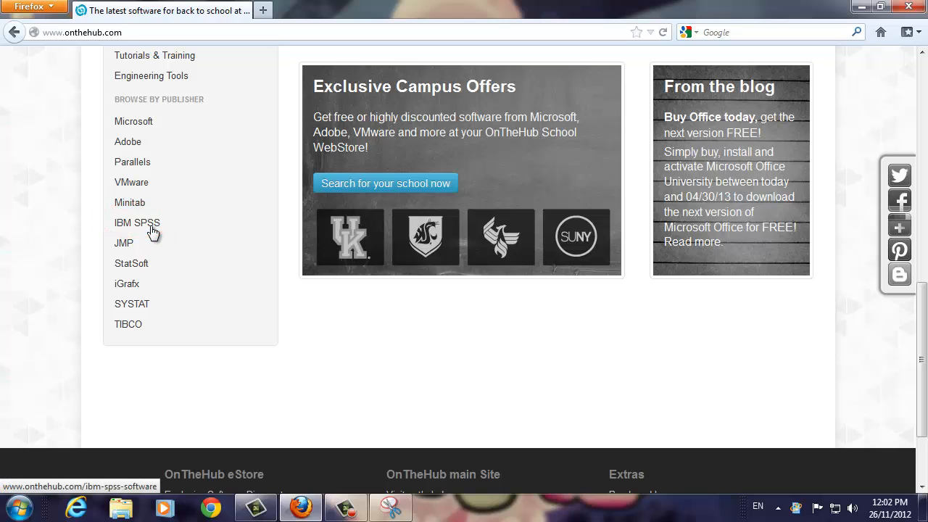
Step: Reach the IBM SPSS eStore offers via Browse by Publisher and Save on SPSS
{"action": "left_click", "coordinate": [142, 229]}
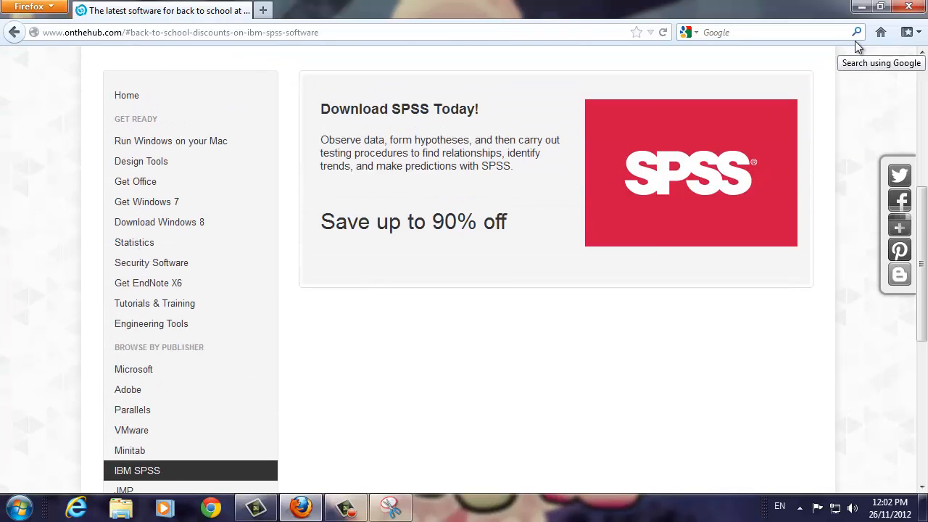
{"action": "mouse_move", "coordinate": [690, 173]}
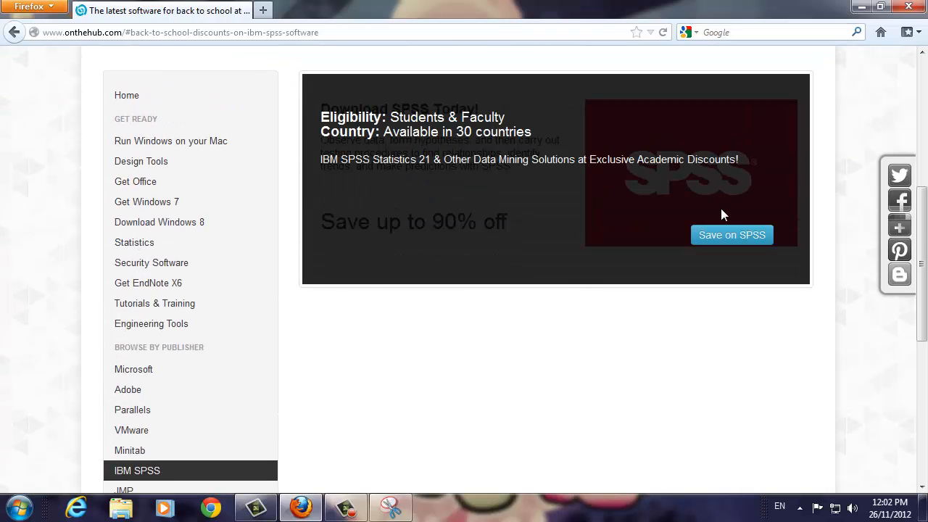
{"action": "left_click", "coordinate": [734, 242]}
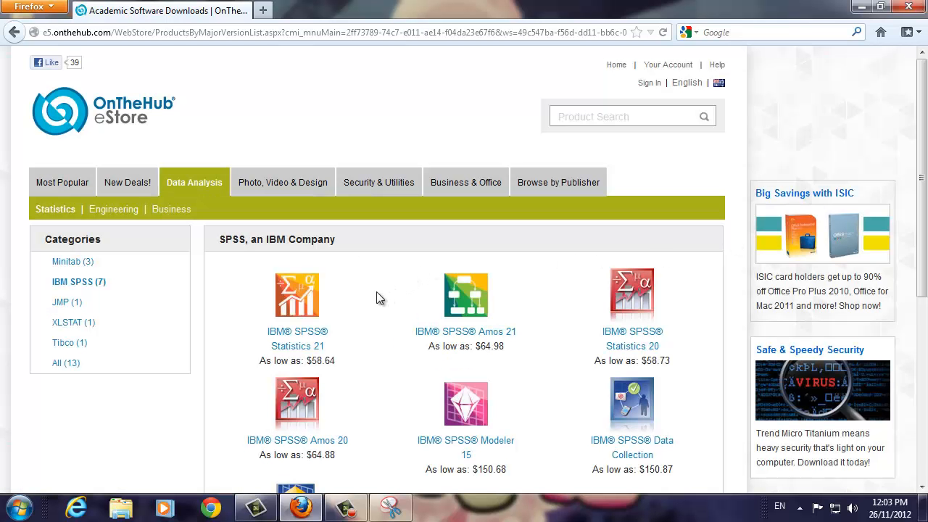
Step: Add the Statistics Base GradPack 21 six-month rental to the cart
{"action": "left_click", "coordinate": [290, 305]}
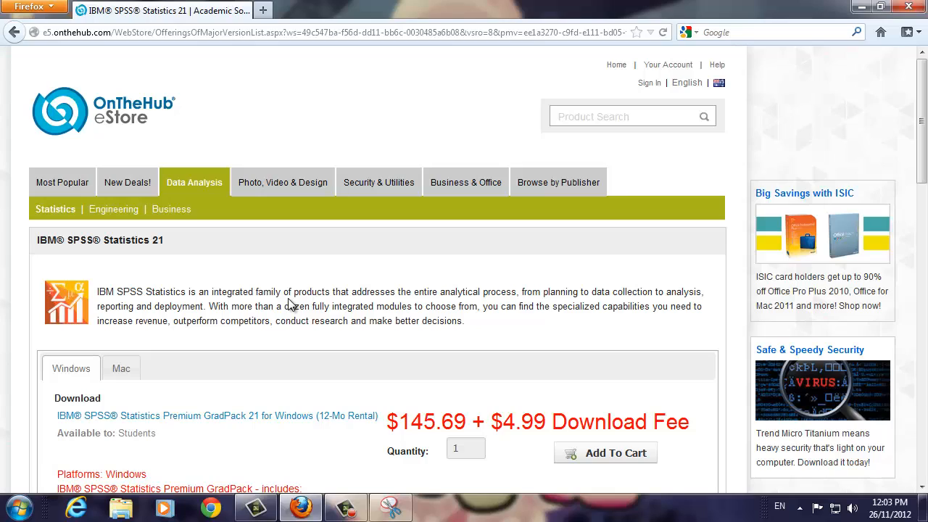
{"action": "scroll", "coordinate": [288, 304], "scroll_direction": "down", "scroll_amount": 2}
{"action": "scroll", "coordinate": [287, 305], "scroll_direction": "down", "scroll_amount": 3}
{"action": "scroll", "coordinate": [288, 304], "scroll_direction": "down", "scroll_amount": 3}
{"action": "scroll", "coordinate": [287, 304], "scroll_direction": "down", "scroll_amount": 4}
{"action": "scroll", "coordinate": [288, 304], "scroll_direction": "down", "scroll_amount": 3}
{"action": "scroll", "coordinate": [288, 304], "scroll_direction": "down", "scroll_amount": 4}
{"action": "scroll", "coordinate": [287, 304], "scroll_direction": "down", "scroll_amount": 2}
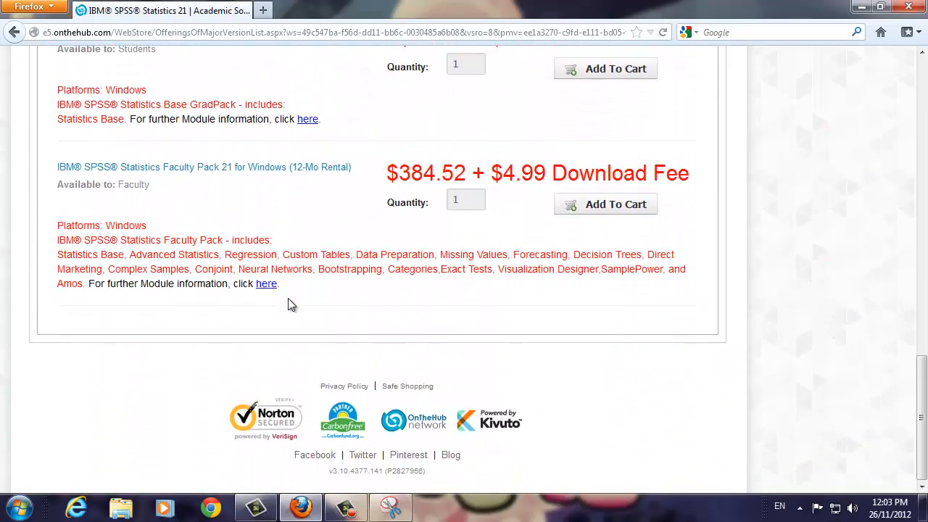
{"action": "scroll", "coordinate": [288, 304], "scroll_direction": "up", "scroll_amount": 3}
{"action": "scroll", "coordinate": [287, 304], "scroll_direction": "up", "scroll_amount": 3}
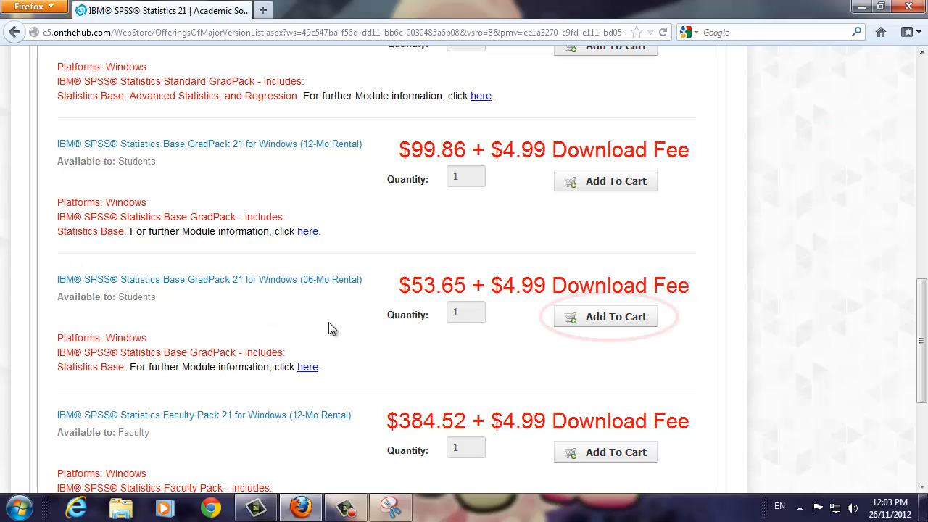
{"action": "left_click", "coordinate": [624, 319]}
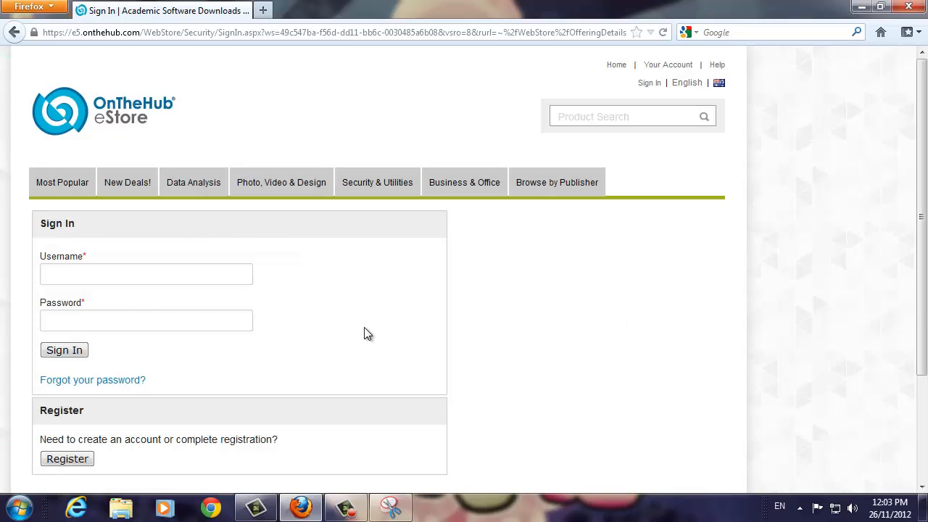
{"action": "scroll", "coordinate": [363, 326], "scroll_direction": "down", "scroll_amount": 3}
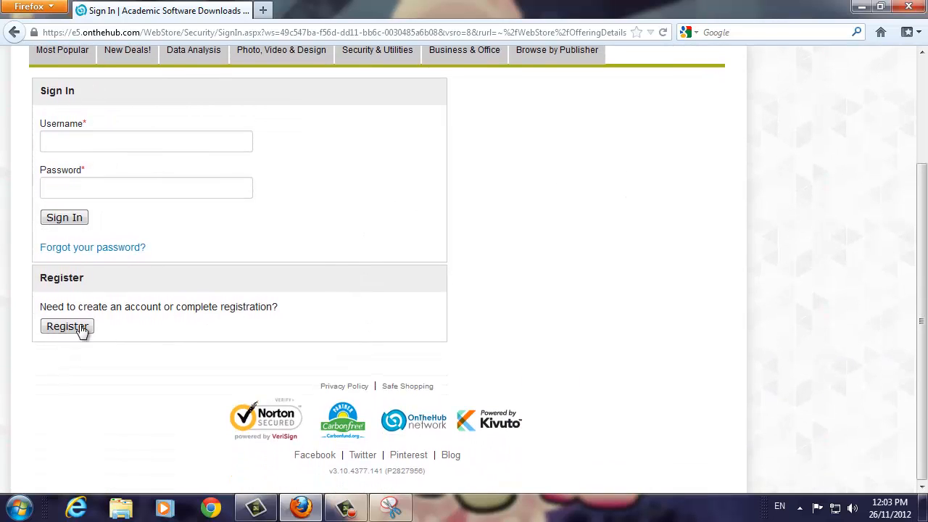
Step: Begin registration choosing verification by institution-issued email address
{"action": "left_click", "coordinate": [76, 332]}
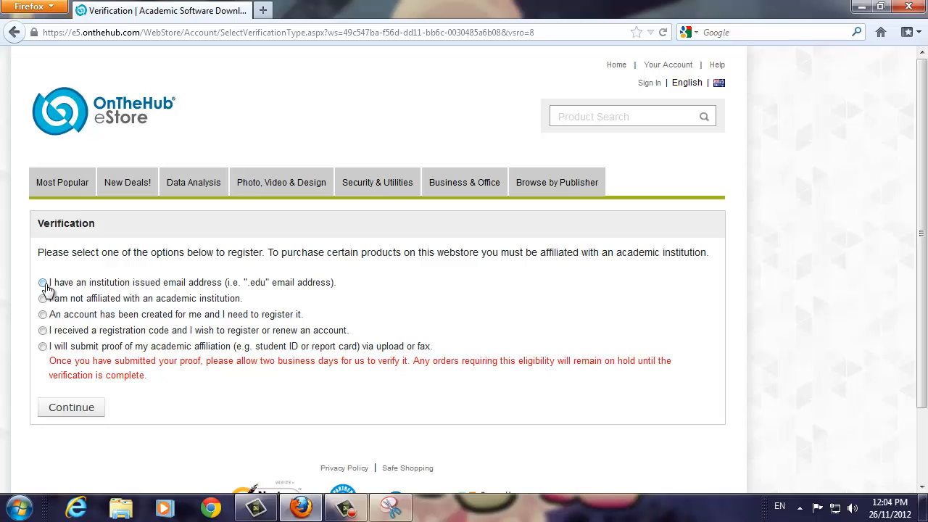
{"action": "left_click", "coordinate": [43, 283]}
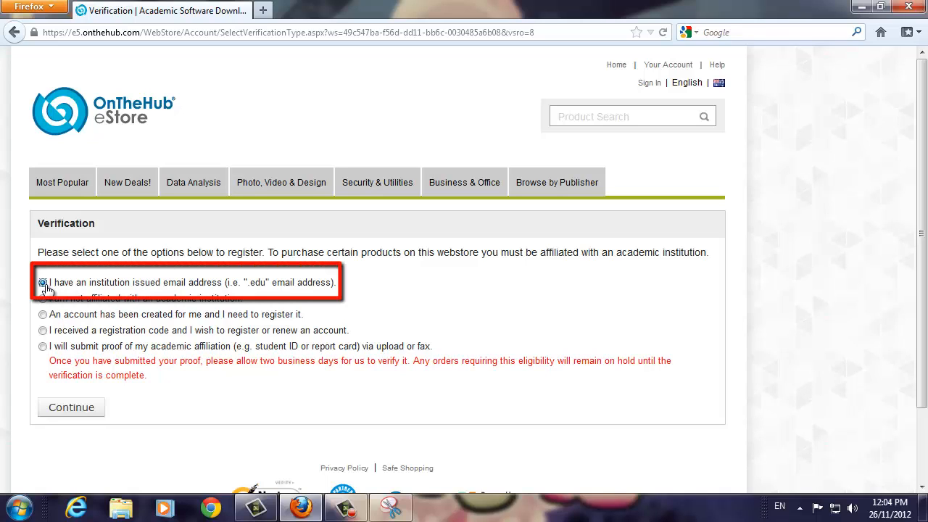
{"action": "left_click", "coordinate": [71, 410]}
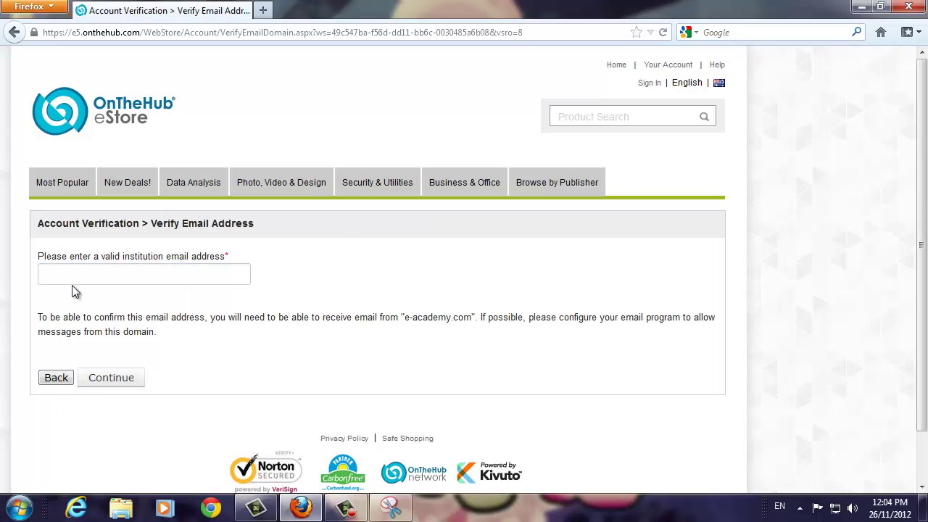
Step: Enter the student institution email address for verification
{"action": "left_click", "coordinate": [73, 274]}
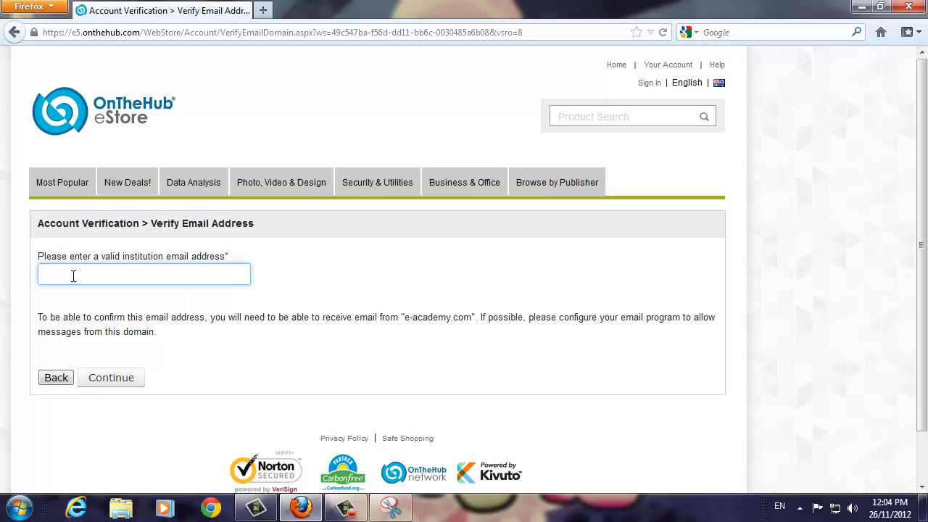
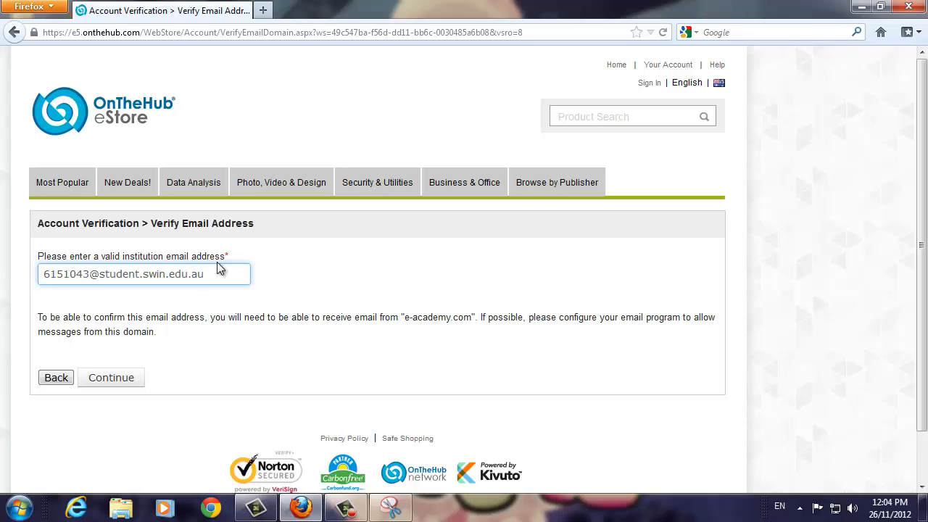
Step: Submit the email and fill in last name, first name and password with confirmation
{"action": "left_click", "coordinate": [116, 377]}
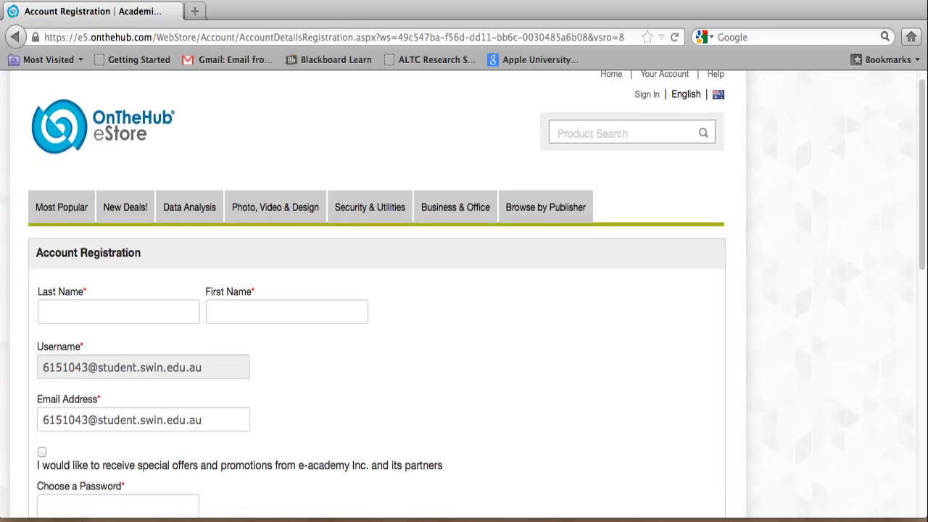
{"action": "scroll", "coordinate": [377, 290], "scroll_direction": "down", "scroll_amount": 3}
{"action": "scroll", "coordinate": [464, 298], "scroll_direction": "down", "scroll_amount": 1}
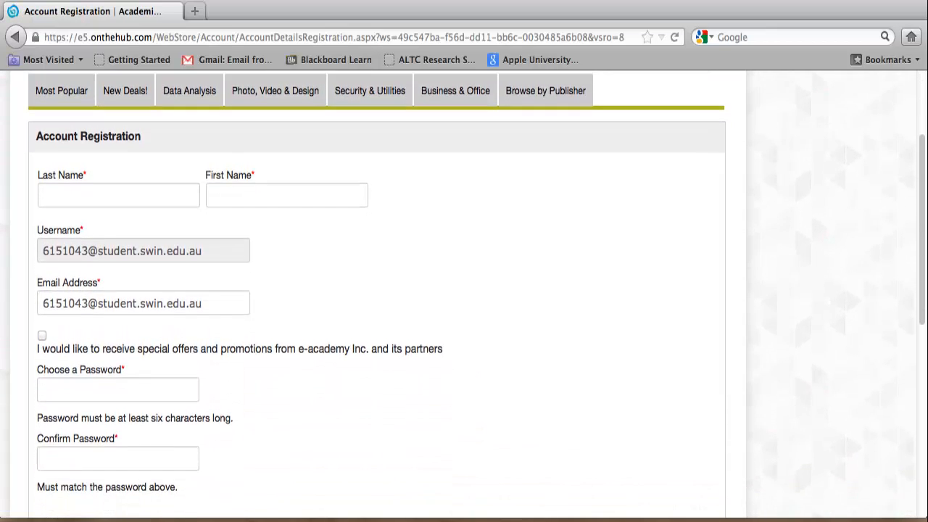
{"action": "key", "text": "Tab"}
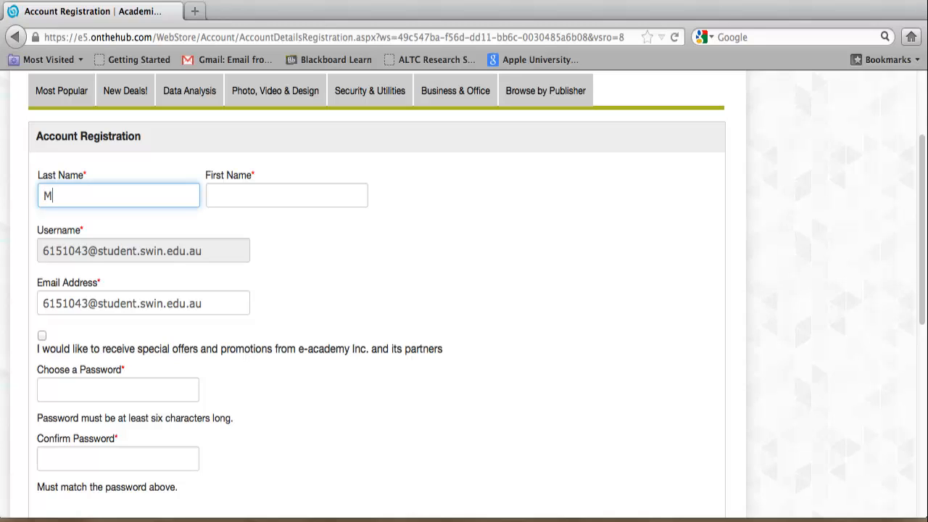
{"action": "key", "text": "Tab"}
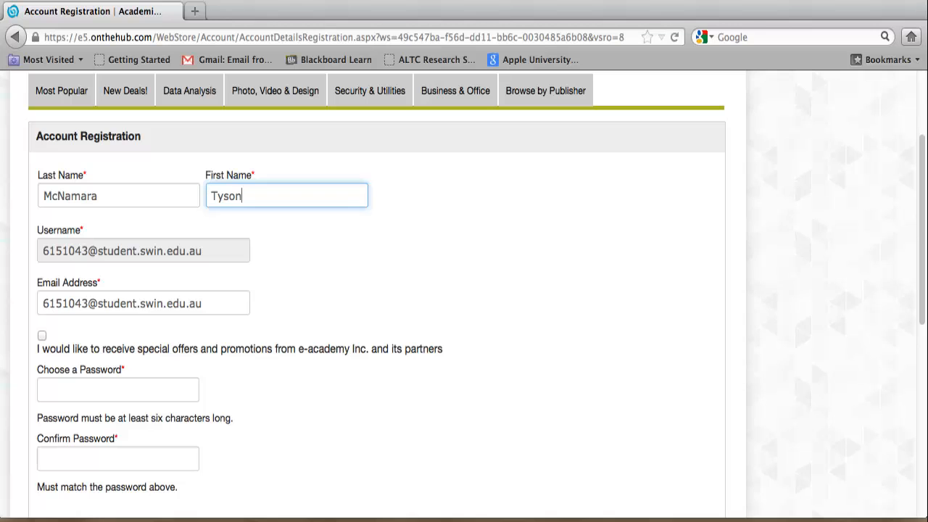
{"action": "scroll", "coordinate": [464, 290], "scroll_direction": "down", "scroll_amount": 1}
{"action": "scroll", "coordinate": [464, 290], "scroll_direction": "down", "scroll_amount": 1}
{"action": "scroll", "coordinate": [463, 290], "scroll_direction": "down", "scroll_amount": 1}
{"action": "scroll", "coordinate": [464, 290], "scroll_direction": "down", "scroll_amount": 1}
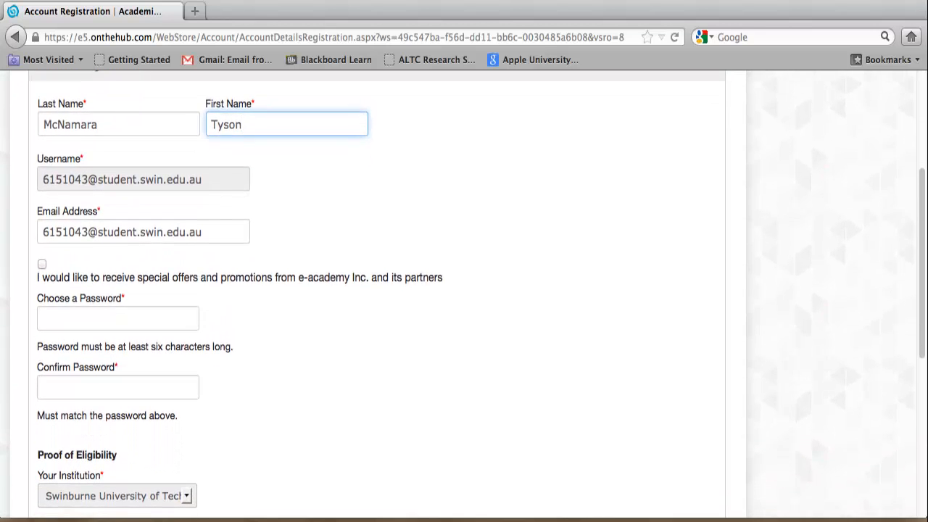
{"action": "scroll", "coordinate": [464, 290], "scroll_direction": "down", "scroll_amount": 1}
{"action": "scroll", "coordinate": [464, 290], "scroll_direction": "down", "scroll_amount": 2}
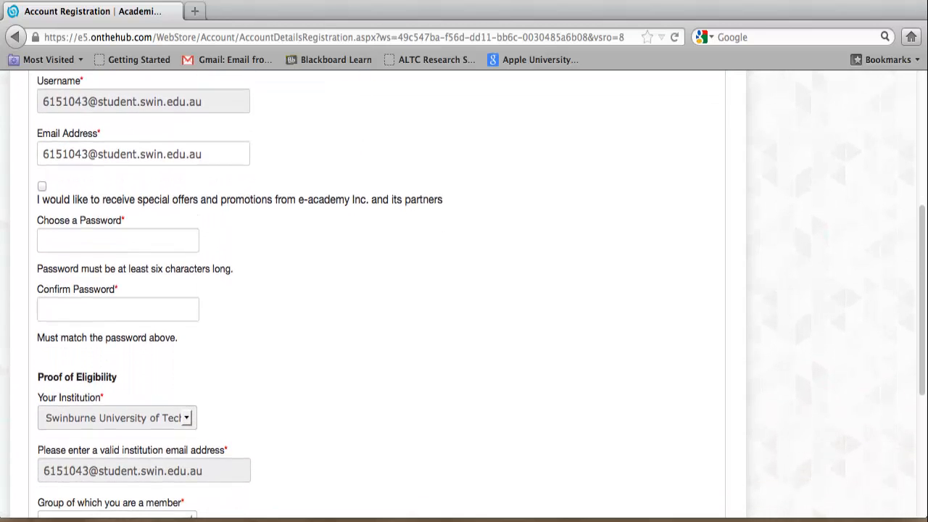
{"action": "scroll", "coordinate": [464, 290], "scroll_direction": "down", "scroll_amount": 1}
{"action": "key", "text": "Tab"}
{"action": "type", "text": "•••••••••••••"}
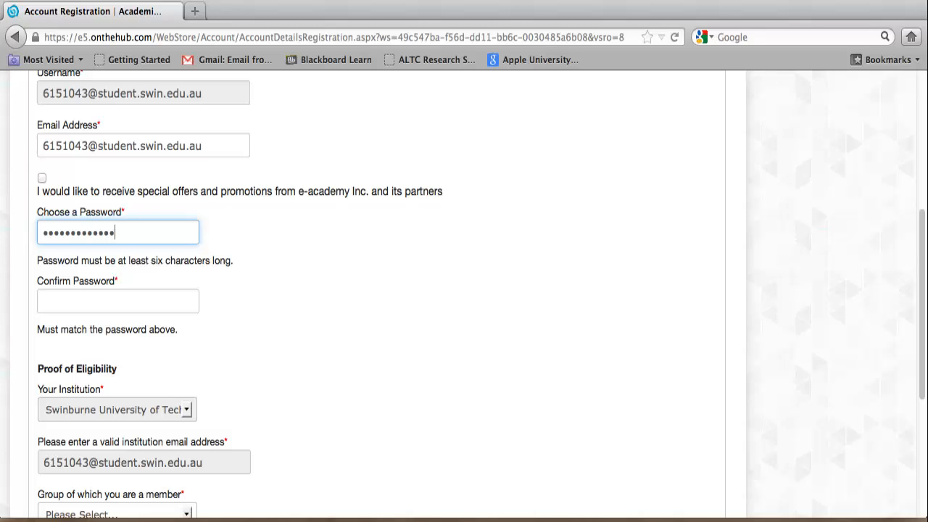
{"action": "key", "text": "Tab"}
{"action": "type", "text": "•••••••••••••"}
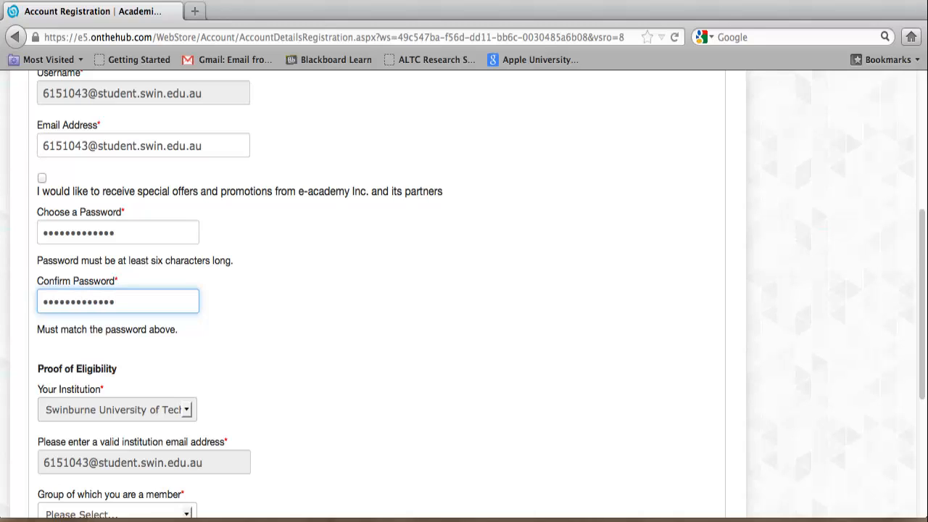
{"action": "scroll", "coordinate": [463, 290], "scroll_direction": "down", "scroll_amount": 3}
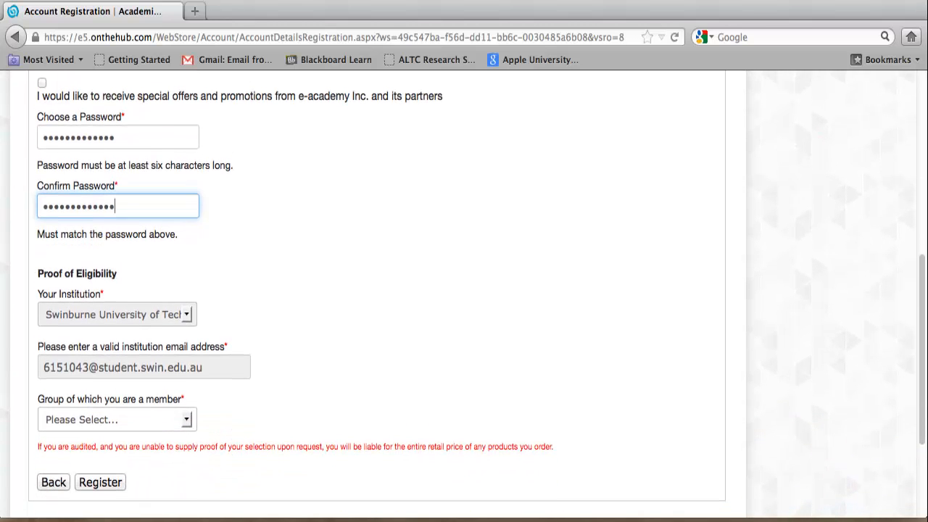
{"action": "scroll", "coordinate": [463, 290], "scroll_direction": "down", "scroll_amount": 2}
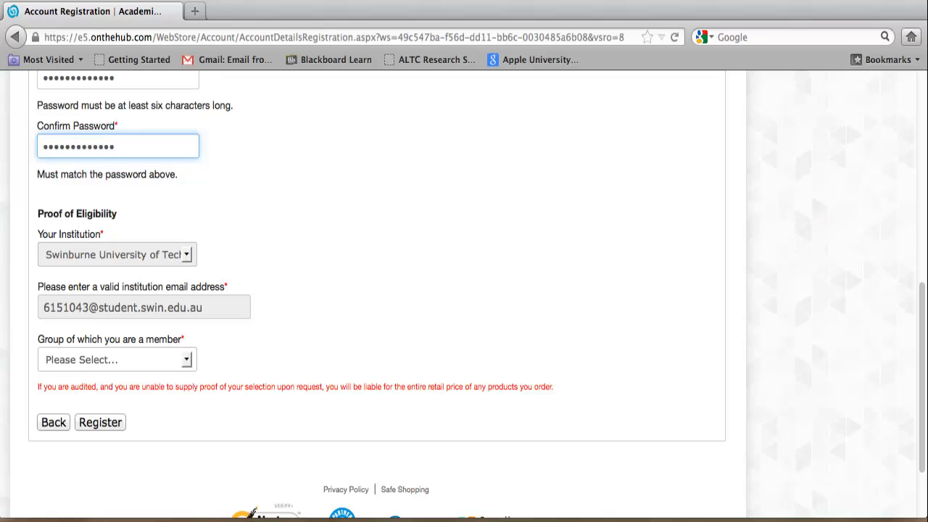
Step: Choose Students as the member group and submit the registration
{"action": "left_click", "coordinate": [116, 359]}
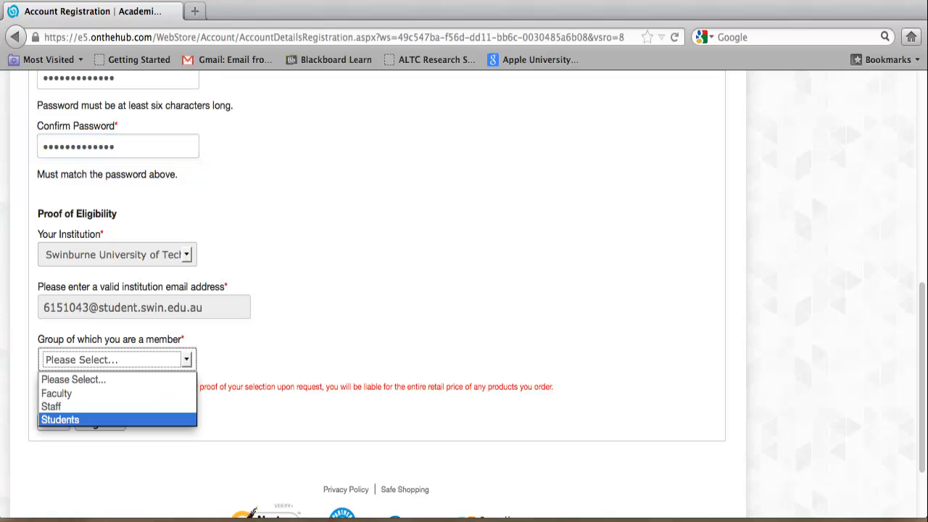
{"action": "key", "text": "Return"}
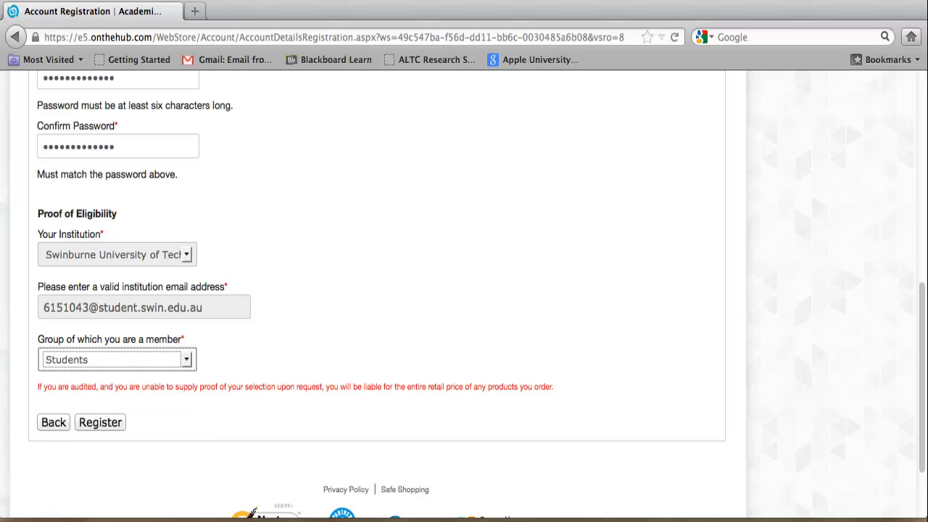
{"action": "key", "text": "Tab"}
{"action": "key", "text": "Tab"}
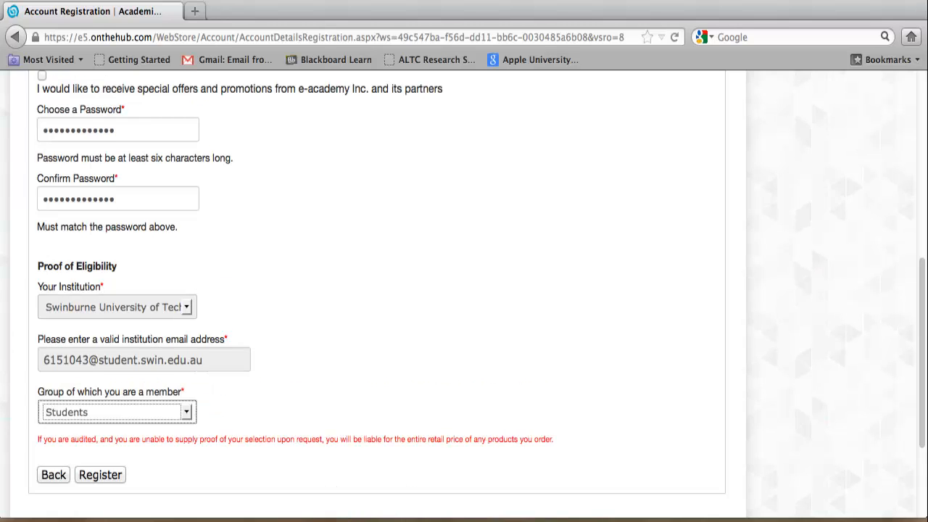
{"action": "key", "text": "Return"}
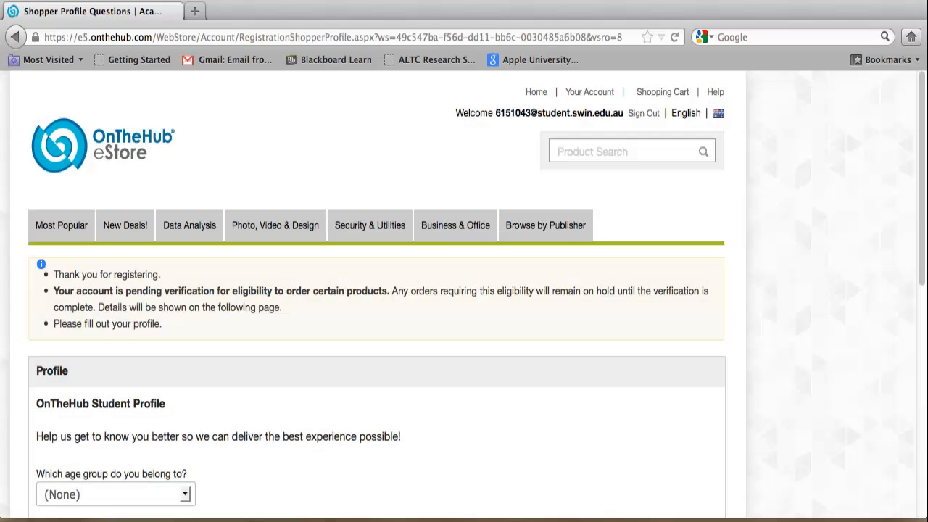
{"action": "scroll", "coordinate": [464, 290], "scroll_direction": "down", "scroll_amount": 3}
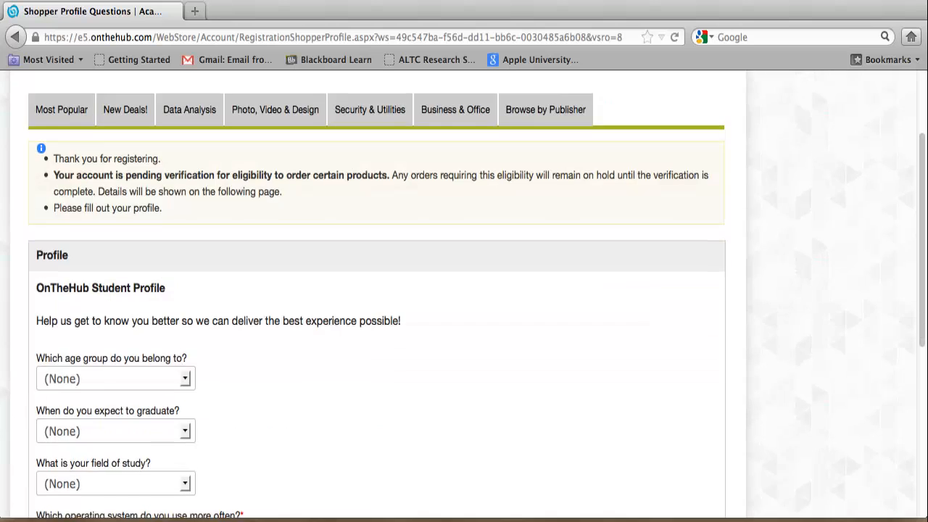
{"action": "scroll", "coordinate": [464, 290], "scroll_direction": "down", "scroll_amount": 2}
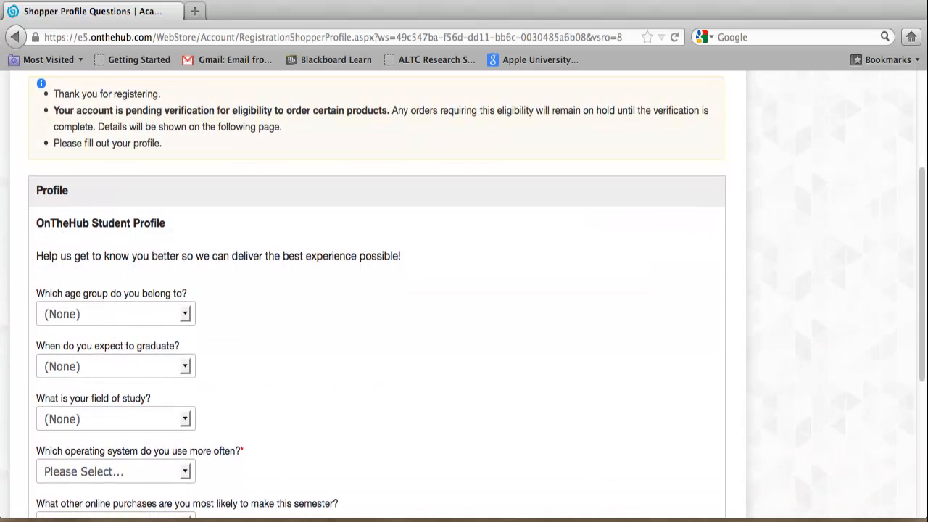
{"action": "scroll", "coordinate": [464, 290], "scroll_direction": "down", "scroll_amount": 2}
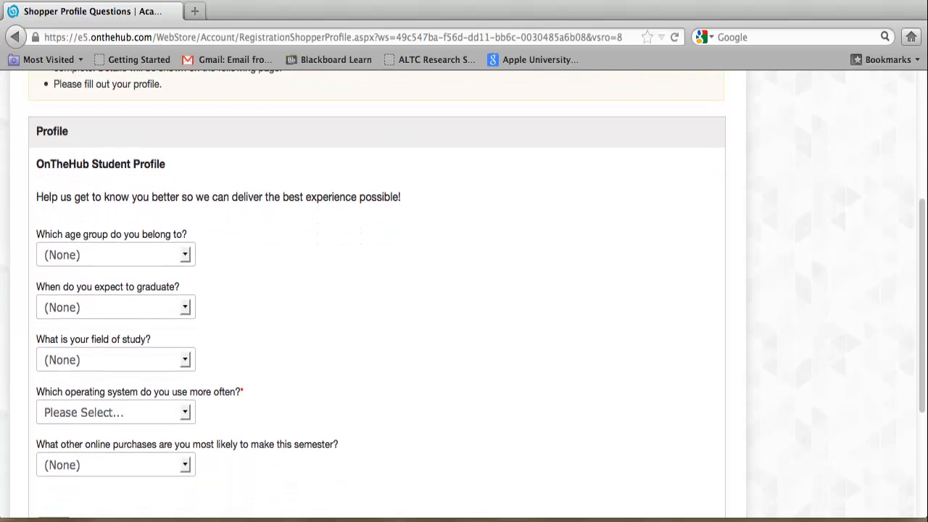
Step: Record age 25 - 34, 3-4 years to graduation and Social Sciences field of study
{"action": "left_click", "coordinate": [116, 254]}
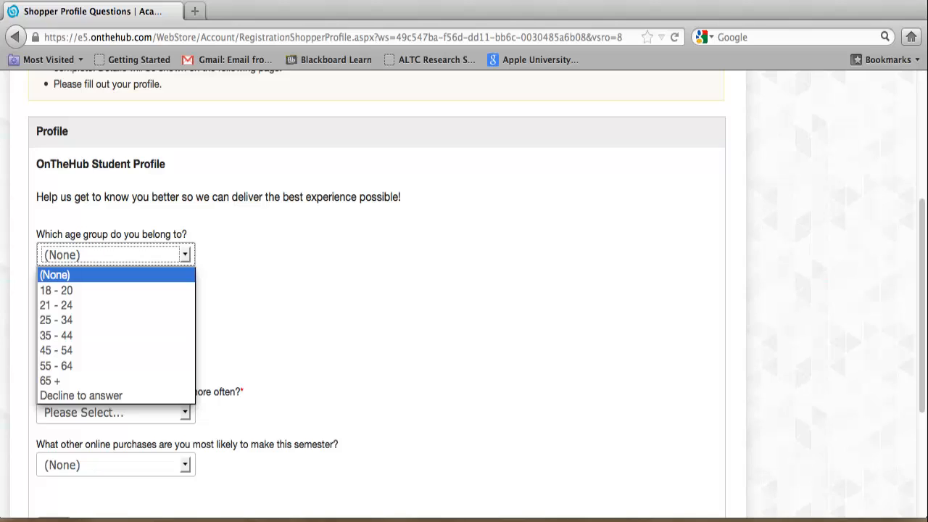
{"action": "key", "text": "Down"}
{"action": "key", "text": "Down"}
{"action": "key", "text": "Down"}
{"action": "key", "text": "Return"}
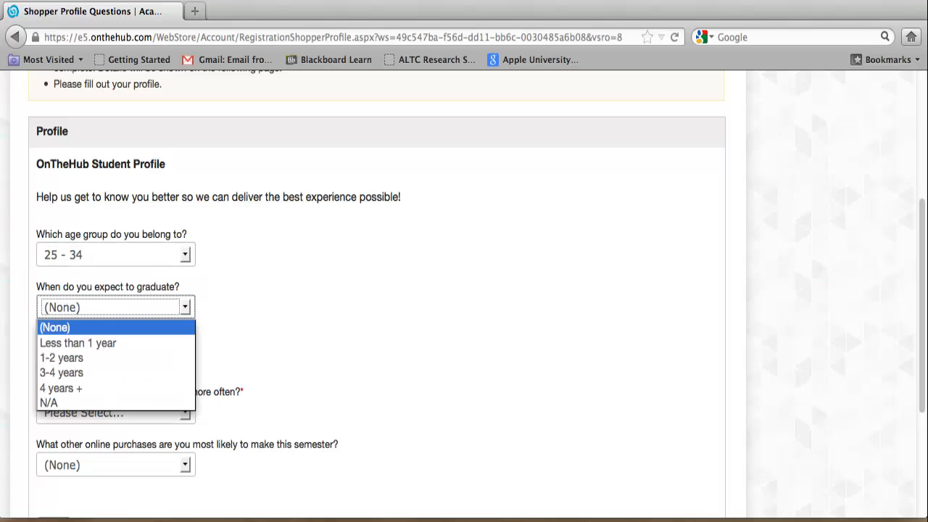
{"action": "key", "text": "Down"}
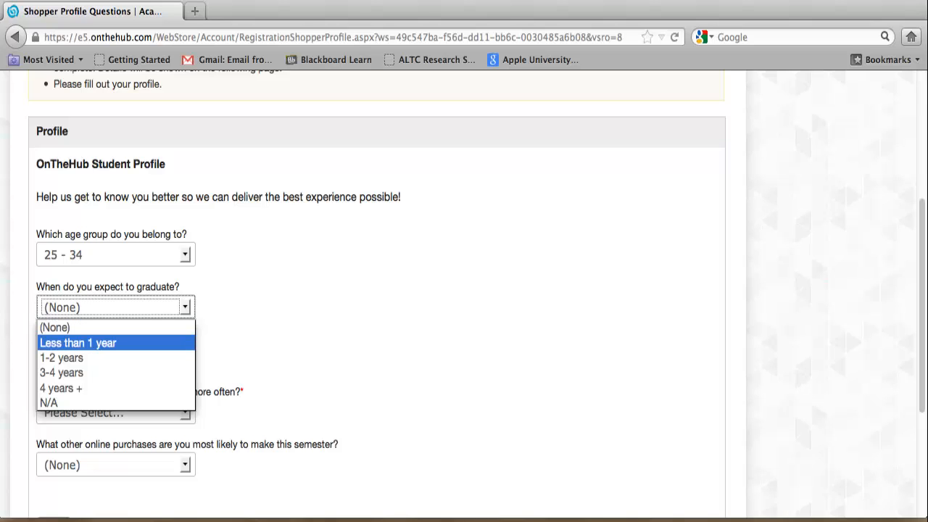
{"action": "key", "text": "Down"}
{"action": "key", "text": "Down"}
{"action": "key", "text": "Return"}
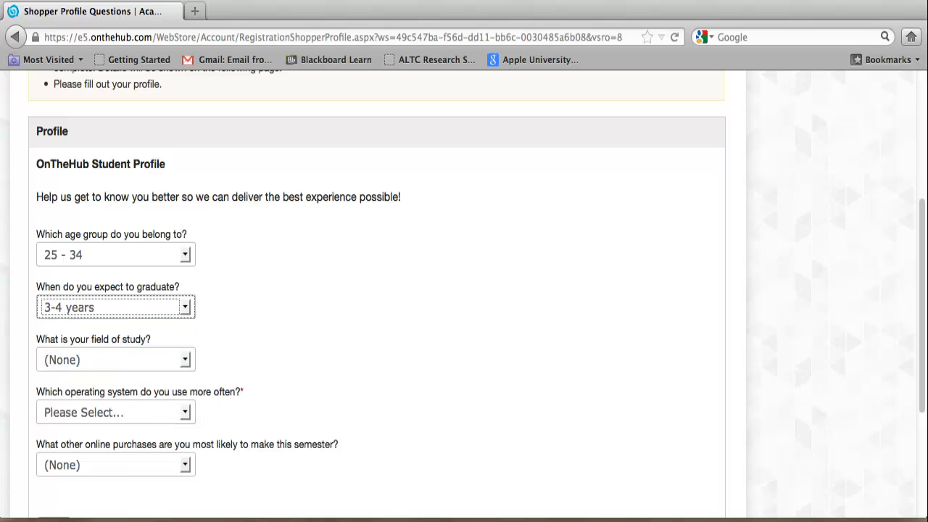
{"action": "key", "text": "Tab"}
{"action": "key", "text": "space"}
{"action": "key", "text": "Return"}
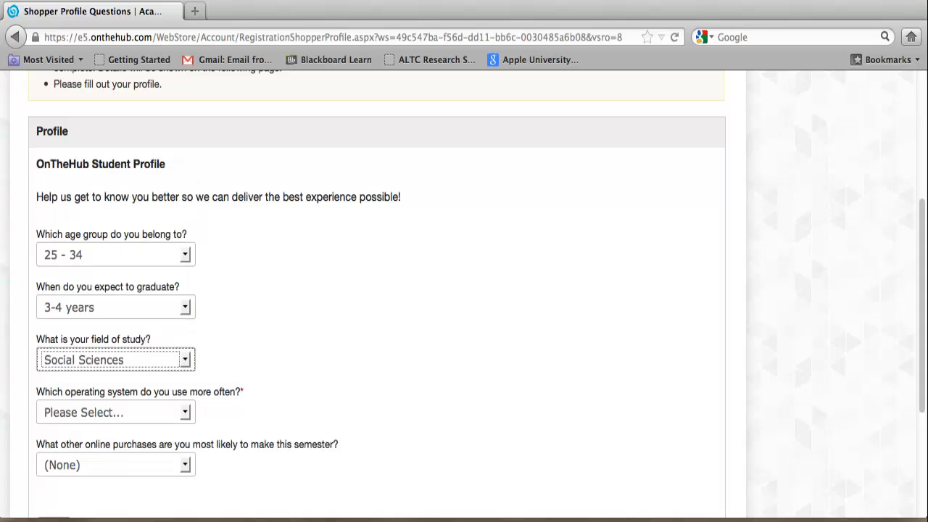
{"action": "scroll", "coordinate": [464, 290], "scroll_direction": "down", "scroll_amount": 2}
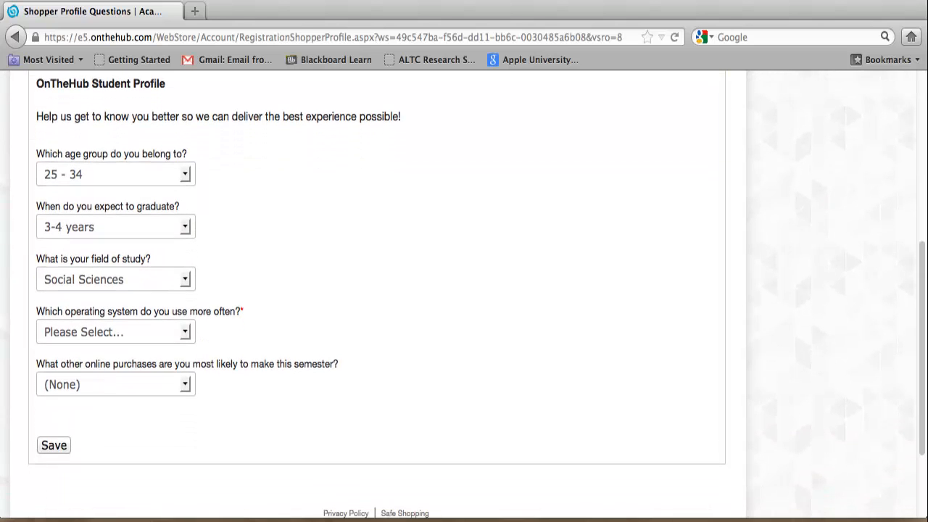
Step: Record Mac OS X and N/A likely purchases, then save the student profile
{"action": "key", "text": "Tab"}
{"action": "key", "text": "space"}
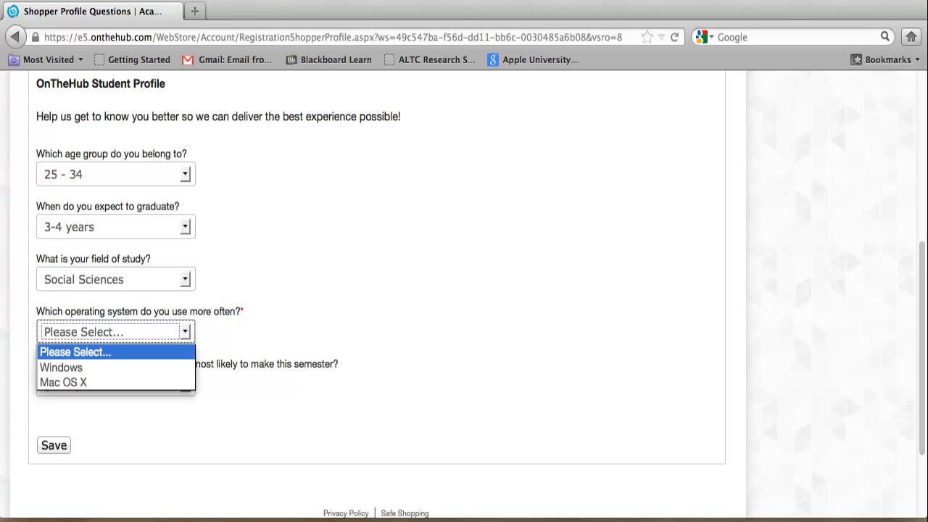
{"action": "key", "text": "Down"}
{"action": "key", "text": "Down"}
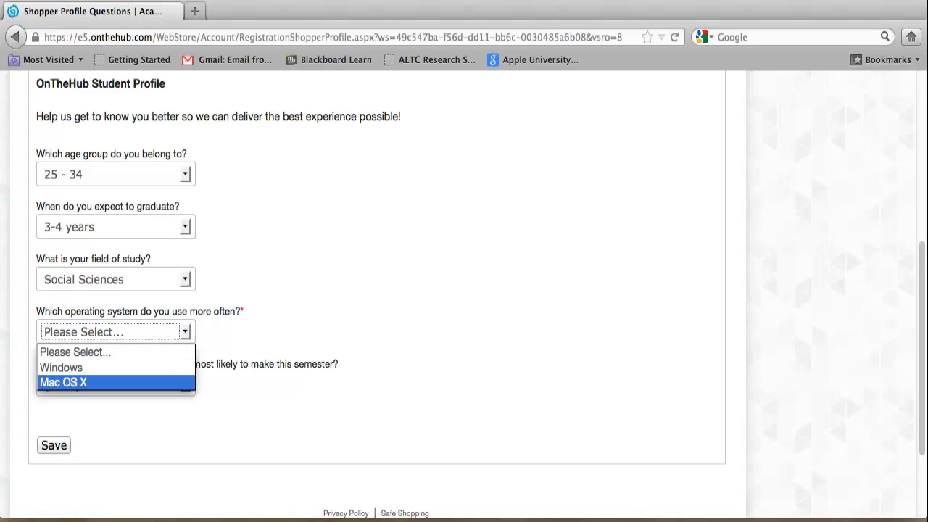
{"action": "key", "text": "Return"}
{"action": "key", "text": "Tab"}
{"action": "key", "text": "space"}
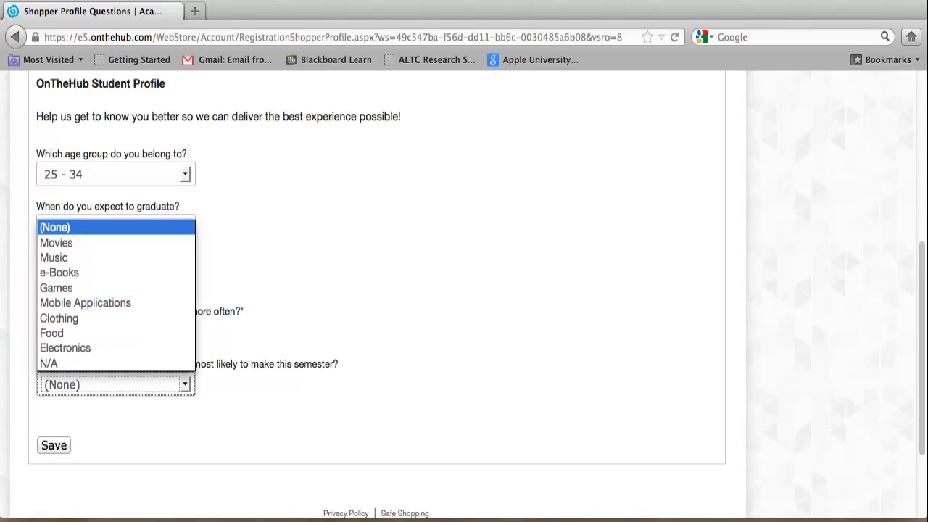
{"action": "key", "text": "End"}
{"action": "key", "text": "Return"}
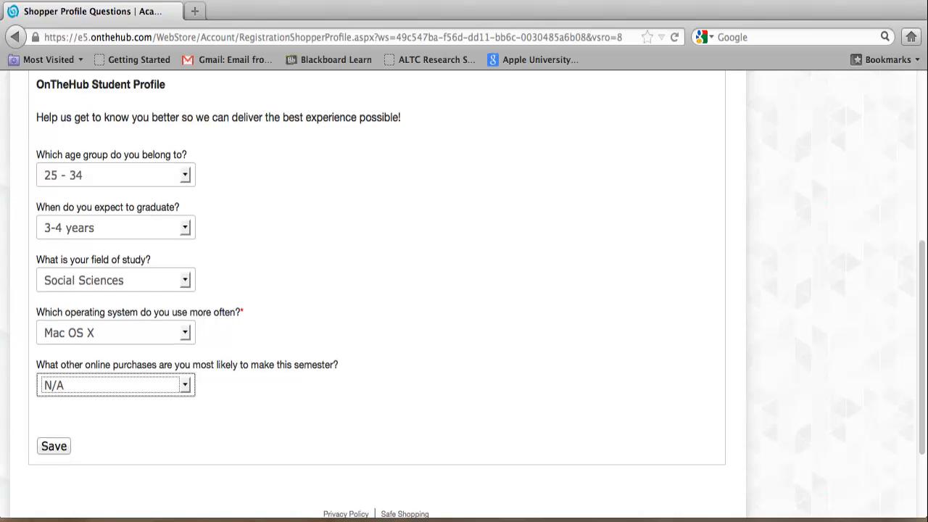
{"action": "key", "text": "Tab"}
{"action": "key", "text": "Return"}
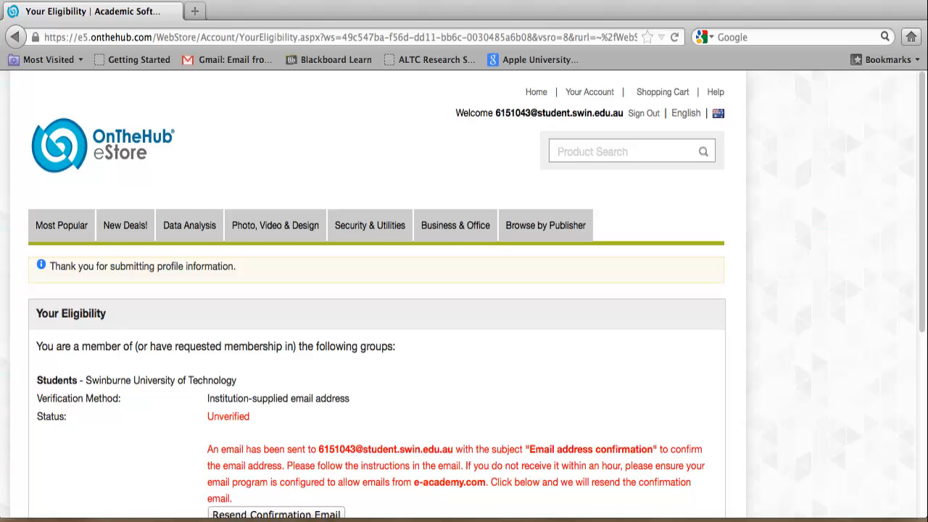
{"action": "scroll", "coordinate": [464, 290], "scroll_direction": "down", "scroll_amount": 3}
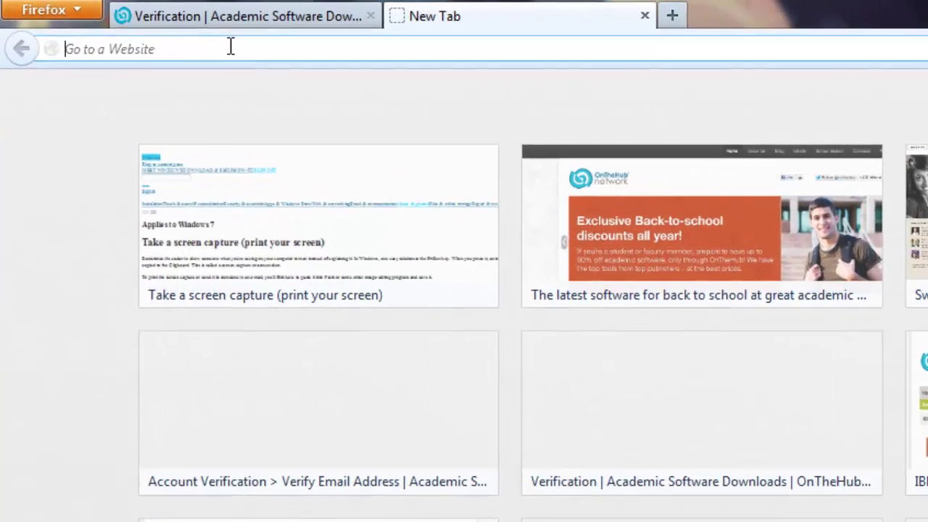
{"action": "type", "text": "utlo"}
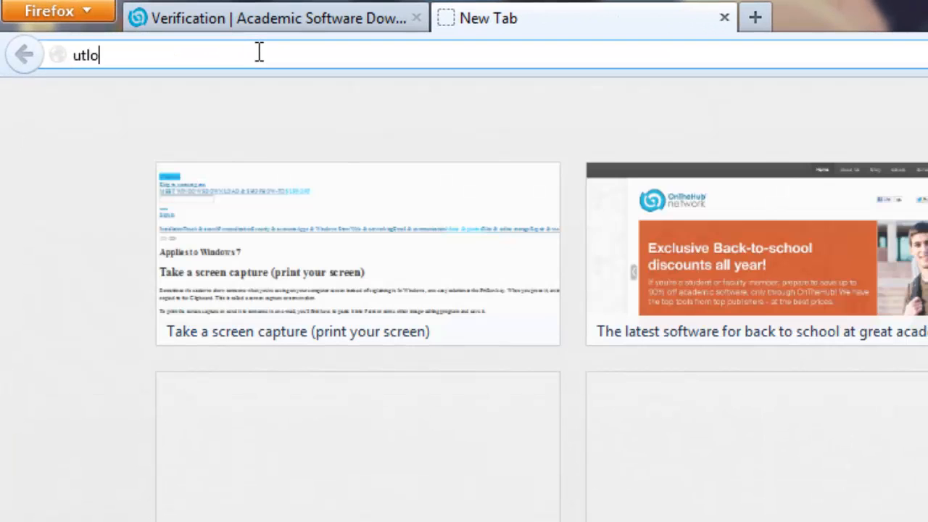
{"action": "type", "text": "ok.com"}
Step: Load outlook.com and sign in to the student mailbox to reach the confirmation email
{"action": "key", "text": "Left"}
{"action": "key", "text": "Left"}
{"action": "key", "text": "Left"}
{"action": "key", "text": "Left"}
{"action": "key", "text": "Left"}
{"action": "key", "text": "Left"}
{"action": "key", "text": "Left"}
{"action": "key", "text": "Left"}
{"action": "type", "text": "o"}
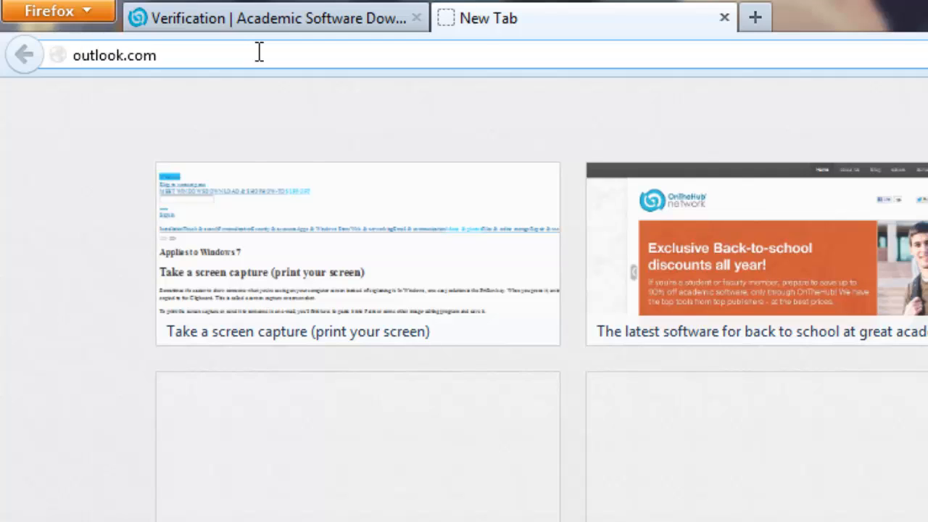
{"action": "key", "text": "Right"}
{"action": "key", "text": "Right"}
{"action": "key", "text": "Right"}
{"action": "key", "text": "Right"}
{"action": "key", "text": "Right"}
{"action": "key", "text": "End"}
{"action": "key", "text": "Return"}
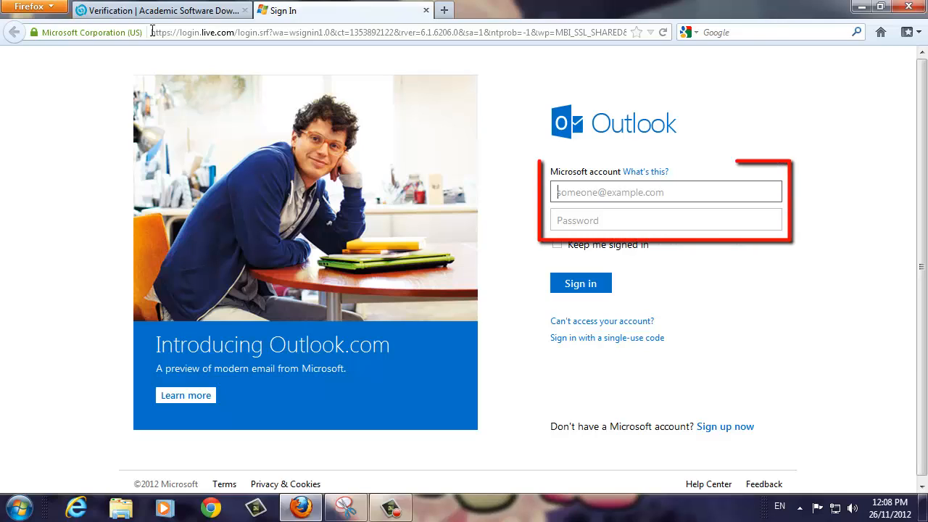
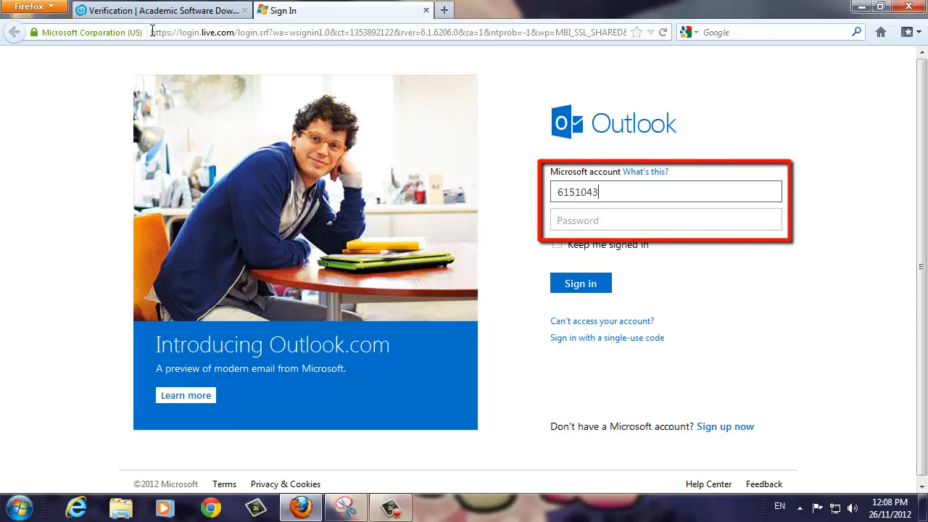
{"action": "key", "text": "Tab"}
{"action": "type", "text": "•••••••••••••"}
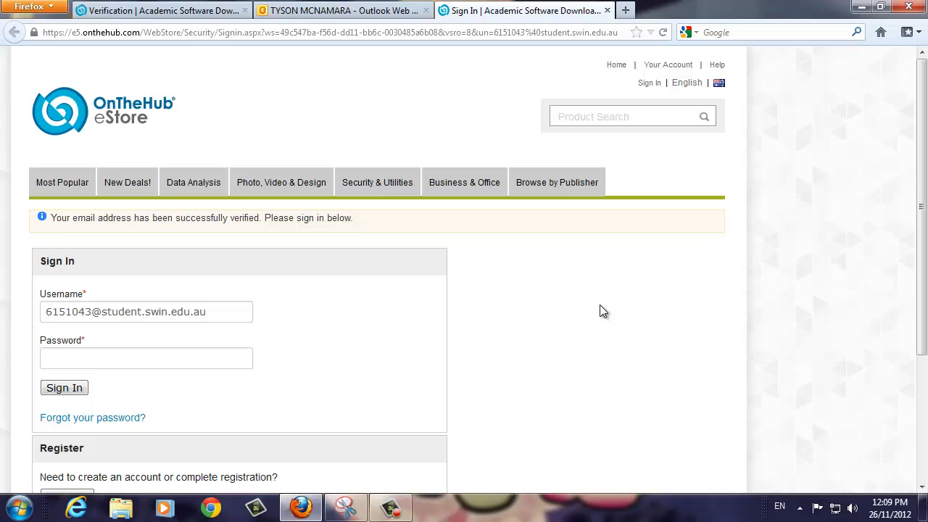
Step: Sign in to the eStore account and decline saving the password with Not Now
{"action": "left_click", "coordinate": [174, 359]}
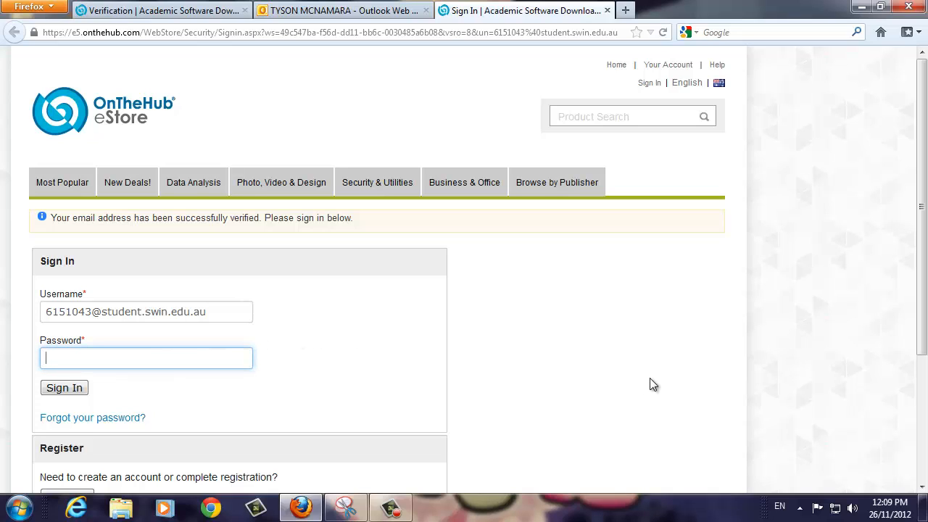
{"action": "type", "text": "••••••••••••"}
{"action": "left_click", "coordinate": [65, 389]}
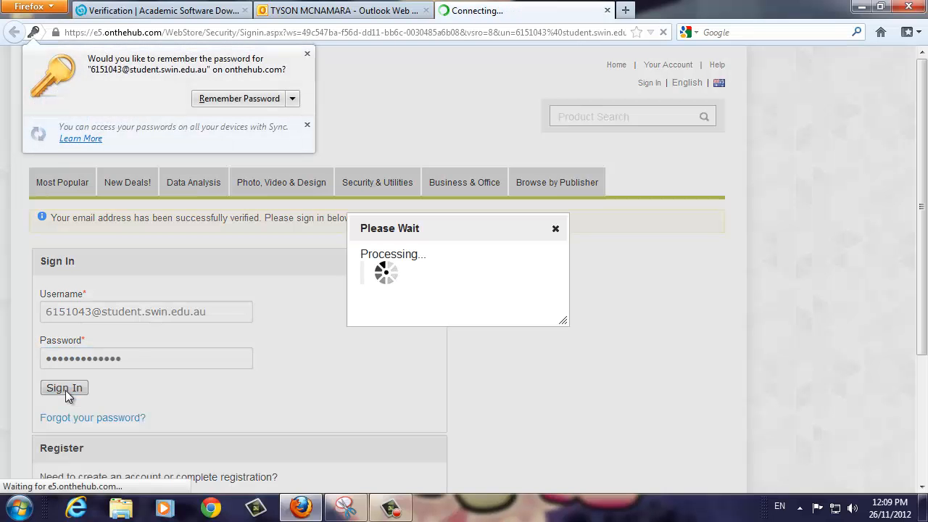
{"action": "left_click", "coordinate": [291, 99]}
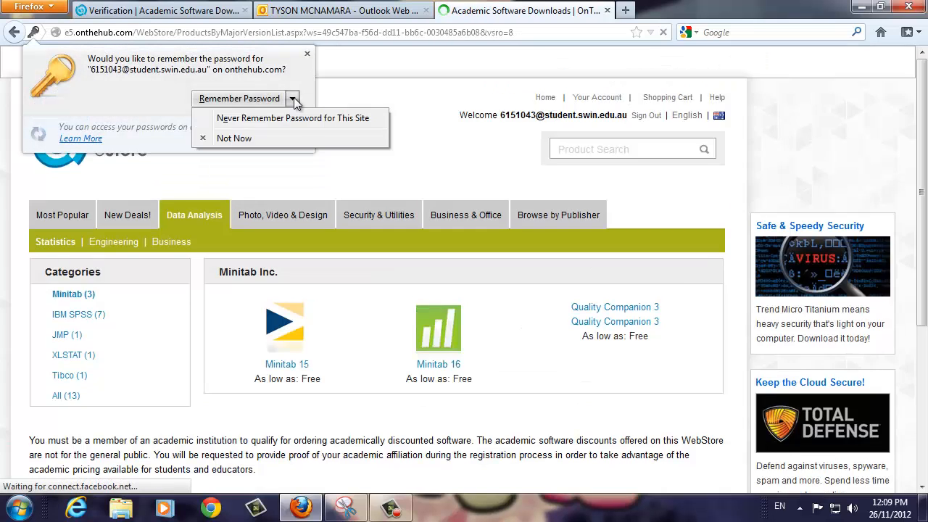
{"action": "left_click", "coordinate": [254, 121]}
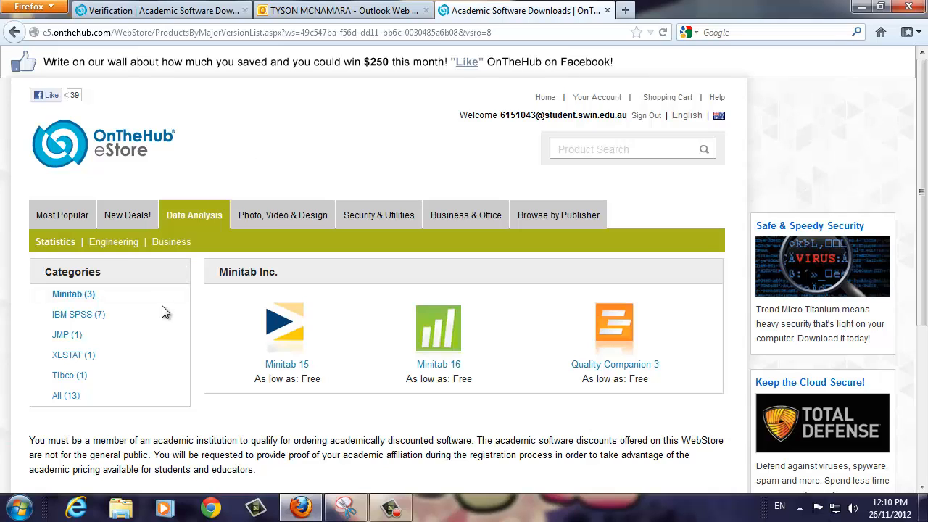
Step: Add the IBM SPSS Statistics Base GradPack 21 6-month rental ($58.64) to the cart
{"action": "left_click", "coordinate": [74, 319]}
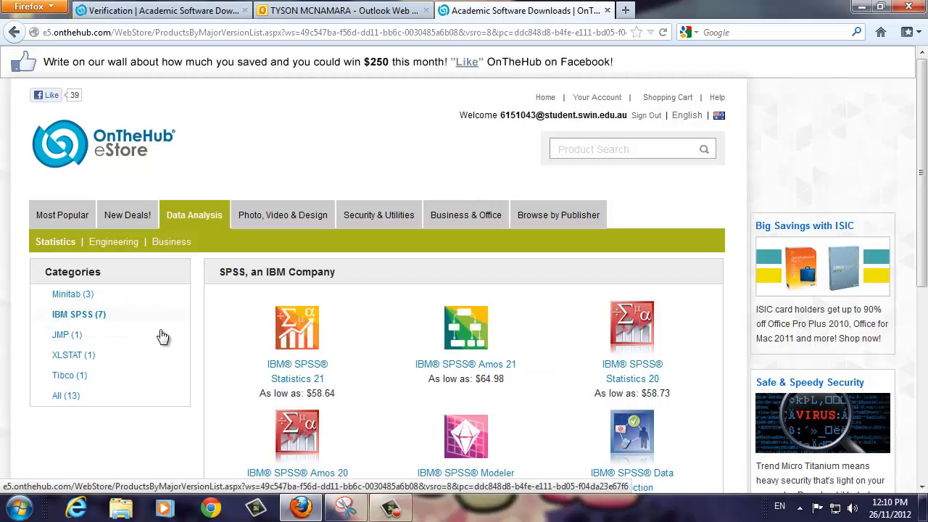
{"action": "left_click", "coordinate": [311, 355]}
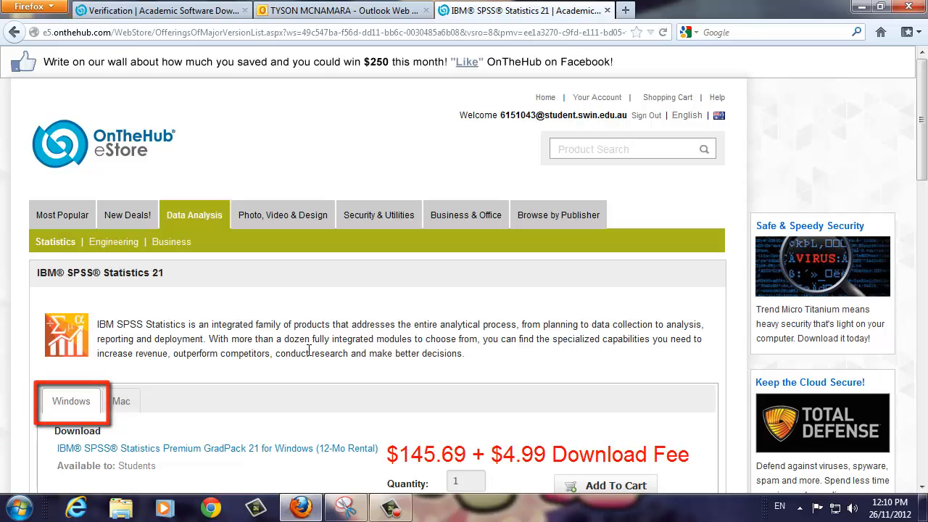
{"action": "scroll", "coordinate": [310, 350], "scroll_direction": "down", "scroll_amount": 5}
{"action": "scroll", "coordinate": [309, 351], "scroll_direction": "down", "scroll_amount": 1}
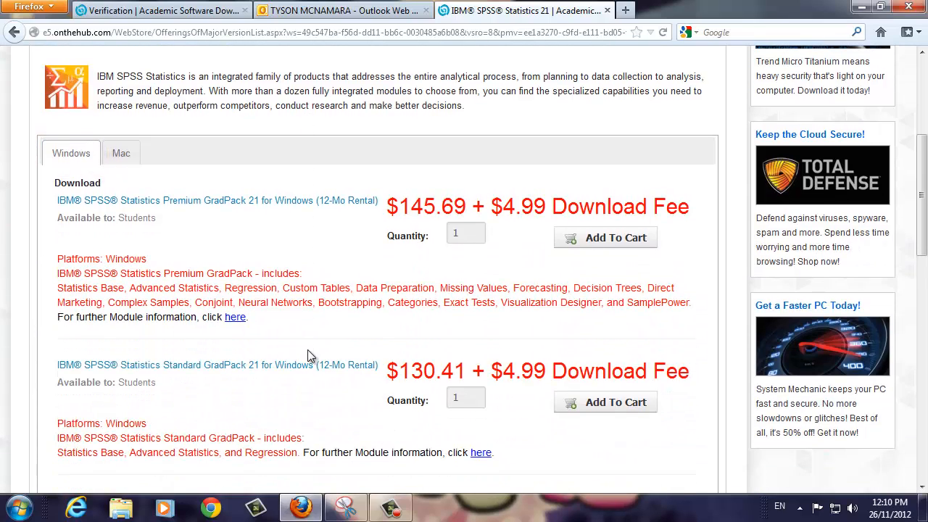
{"action": "scroll", "coordinate": [307, 350], "scroll_direction": "down", "scroll_amount": 2}
{"action": "scroll", "coordinate": [307, 349], "scroll_direction": "down", "scroll_amount": 2}
{"action": "scroll", "coordinate": [308, 349], "scroll_direction": "down", "scroll_amount": 2}
{"action": "scroll", "coordinate": [307, 350], "scroll_direction": "down", "scroll_amount": 5}
{"action": "scroll", "coordinate": [307, 350], "scroll_direction": "down", "scroll_amount": 4}
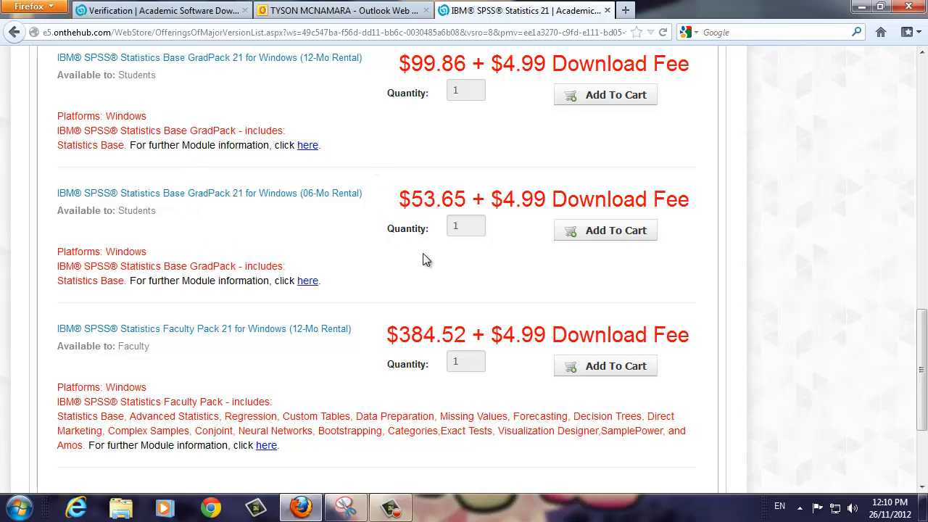
{"action": "left_click", "coordinate": [617, 236]}
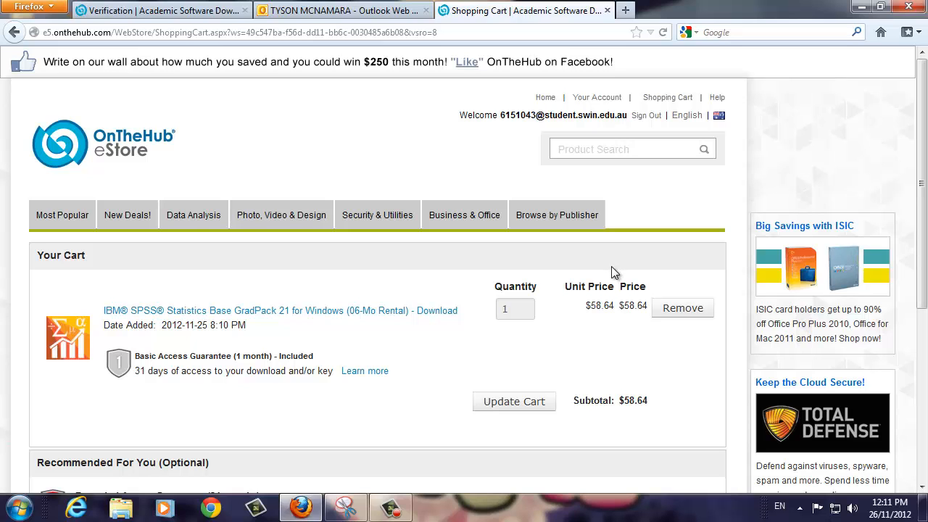
{"action": "scroll", "coordinate": [610, 269], "scroll_direction": "down", "scroll_amount": 2}
{"action": "scroll", "coordinate": [610, 268], "scroll_direction": "down", "scroll_amount": 4}
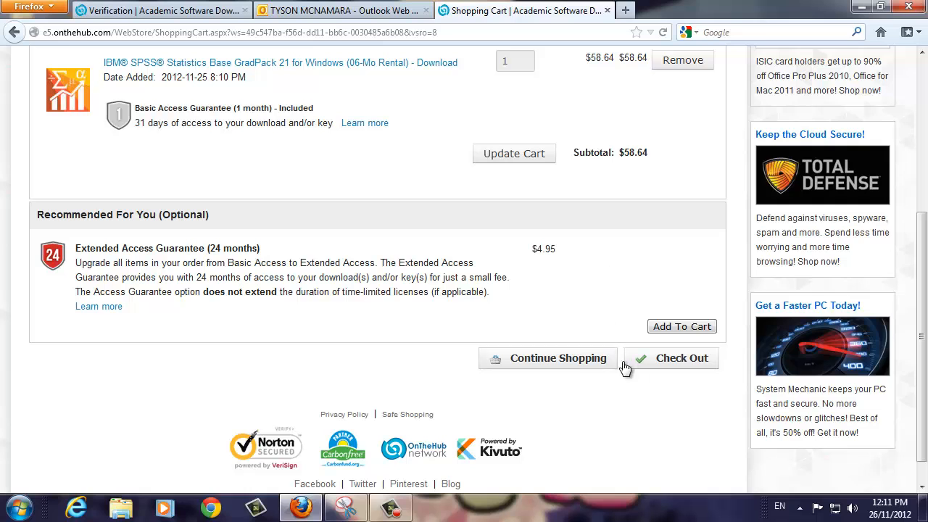
Step: Check out the cart, reaching the International Program License Agreement
{"action": "left_click", "coordinate": [658, 368]}
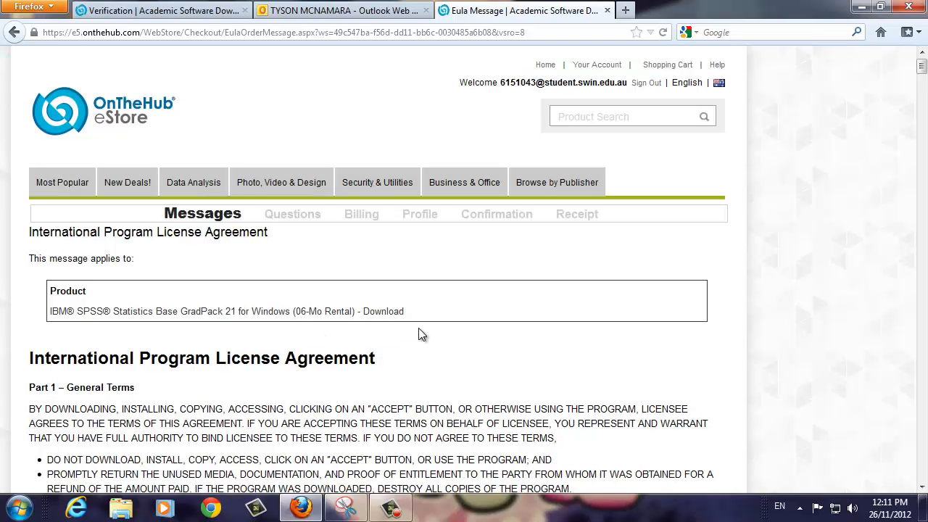
{"action": "scroll", "coordinate": [526, 343], "scroll_direction": "down", "scroll_amount": 5}
{"action": "scroll", "coordinate": [525, 343], "scroll_direction": "down", "scroll_amount": 10}
{"action": "scroll", "coordinate": [529, 342], "scroll_direction": "down", "scroll_amount": 10}
{"action": "scroll", "coordinate": [529, 343], "scroll_direction": "down", "scroll_amount": 10}
{"action": "scroll", "coordinate": [529, 342], "scroll_direction": "down", "scroll_amount": 10}
{"action": "scroll", "coordinate": [529, 341], "scroll_direction": "down", "scroll_amount": 10}
{"action": "scroll", "coordinate": [528, 338], "scroll_direction": "down", "scroll_amount": 10}
{"action": "scroll", "coordinate": [528, 338], "scroll_direction": "down", "scroll_amount": 10}
{"action": "scroll", "coordinate": [528, 339], "scroll_direction": "down", "scroll_amount": 10}
{"action": "scroll", "coordinate": [529, 340], "scroll_direction": "down", "scroll_amount": 10}
{"action": "scroll", "coordinate": [531, 343], "scroll_direction": "down", "scroll_amount": 10}
{"action": "scroll", "coordinate": [529, 343], "scroll_direction": "down", "scroll_amount": 10}
{"action": "scroll", "coordinate": [527, 341], "scroll_direction": "down", "scroll_amount": 10}
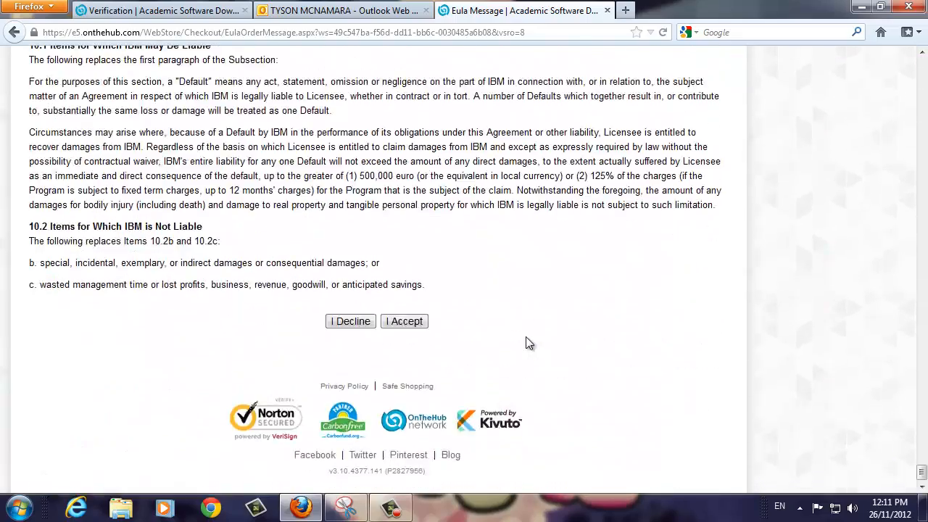
Step: Accept the IBM license agreement, the SPSS 21 GradPack EULA and the SPSS terms and conditions
{"action": "left_click", "coordinate": [402, 323]}
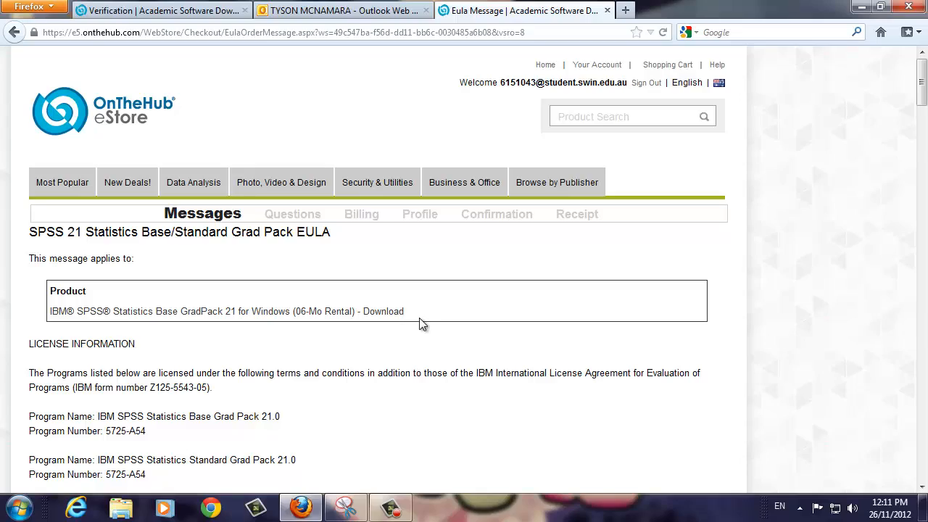
{"action": "scroll", "coordinate": [431, 324], "scroll_direction": "down", "scroll_amount": 2}
{"action": "scroll", "coordinate": [432, 324], "scroll_direction": "down", "scroll_amount": 4}
{"action": "scroll", "coordinate": [433, 323], "scroll_direction": "down", "scroll_amount": 2}
{"action": "scroll", "coordinate": [431, 320], "scroll_direction": "down", "scroll_amount": 10}
{"action": "scroll", "coordinate": [431, 320], "scroll_direction": "down", "scroll_amount": 10}
{"action": "scroll", "coordinate": [431, 320], "scroll_direction": "down", "scroll_amount": 10}
{"action": "scroll", "coordinate": [431, 320], "scroll_direction": "down", "scroll_amount": 10}
{"action": "scroll", "coordinate": [432, 319], "scroll_direction": "down", "scroll_amount": 9}
{"action": "scroll", "coordinate": [431, 319], "scroll_direction": "down", "scroll_amount": 4}
{"action": "scroll", "coordinate": [432, 320], "scroll_direction": "down", "scroll_amount": 10}
{"action": "scroll", "coordinate": [432, 324], "scroll_direction": "down", "scroll_amount": 10}
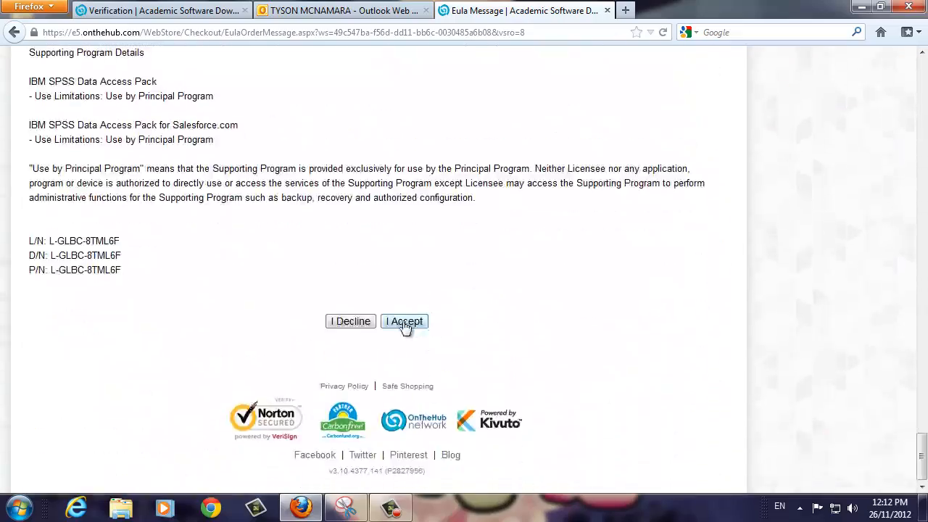
{"action": "left_click", "coordinate": [404, 322]}
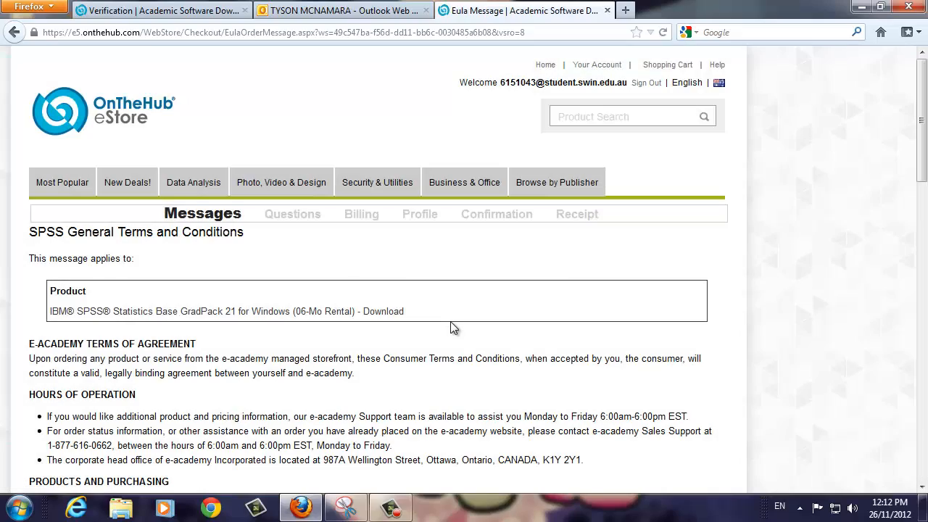
{"action": "scroll", "coordinate": [450, 327], "scroll_direction": "down", "scroll_amount": 2}
{"action": "scroll", "coordinate": [450, 328], "scroll_direction": "down", "scroll_amount": 2}
{"action": "scroll", "coordinate": [450, 327], "scroll_direction": "down", "scroll_amount": 3}
{"action": "scroll", "coordinate": [450, 328], "scroll_direction": "down", "scroll_amount": 4}
{"action": "scroll", "coordinate": [450, 322], "scroll_direction": "down", "scroll_amount": 2}
{"action": "scroll", "coordinate": [450, 322], "scroll_direction": "down", "scroll_amount": 3}
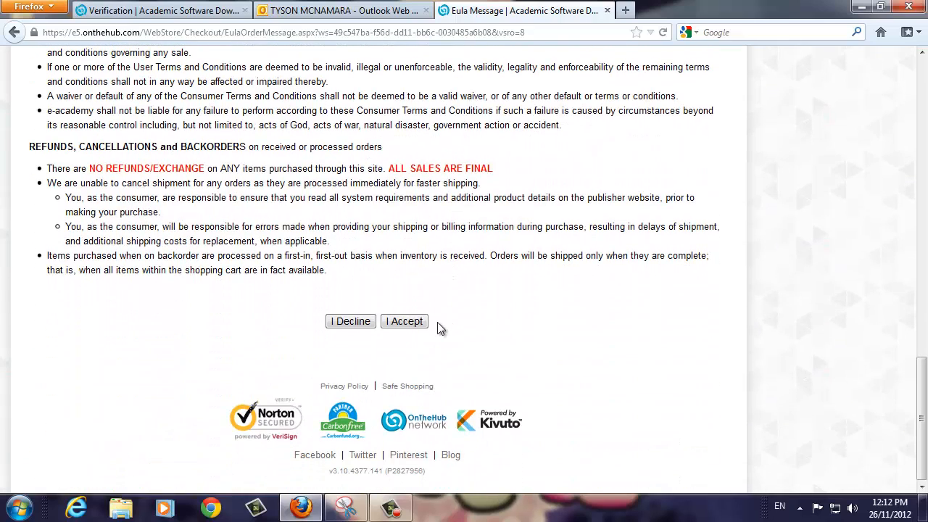
{"action": "left_click", "coordinate": [403, 326]}
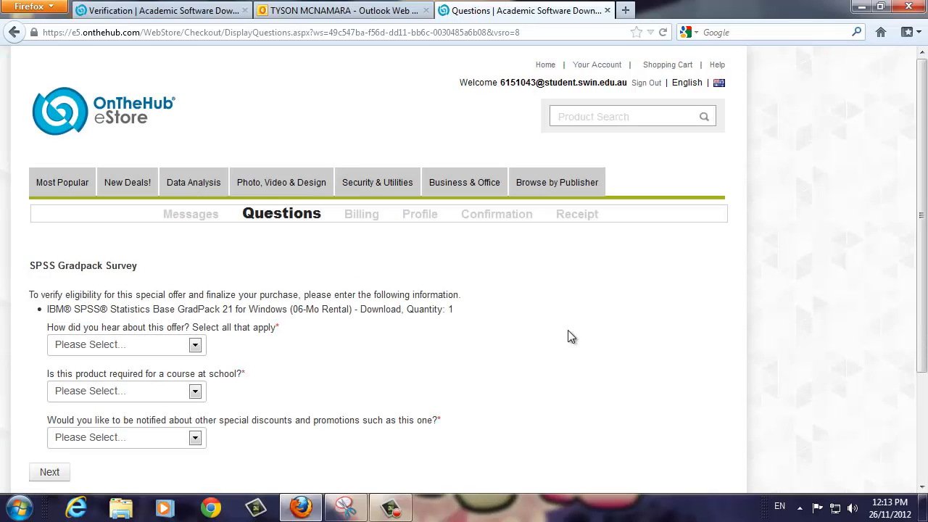
{"action": "scroll", "coordinate": [568, 336], "scroll_direction": "down", "scroll_amount": 2}
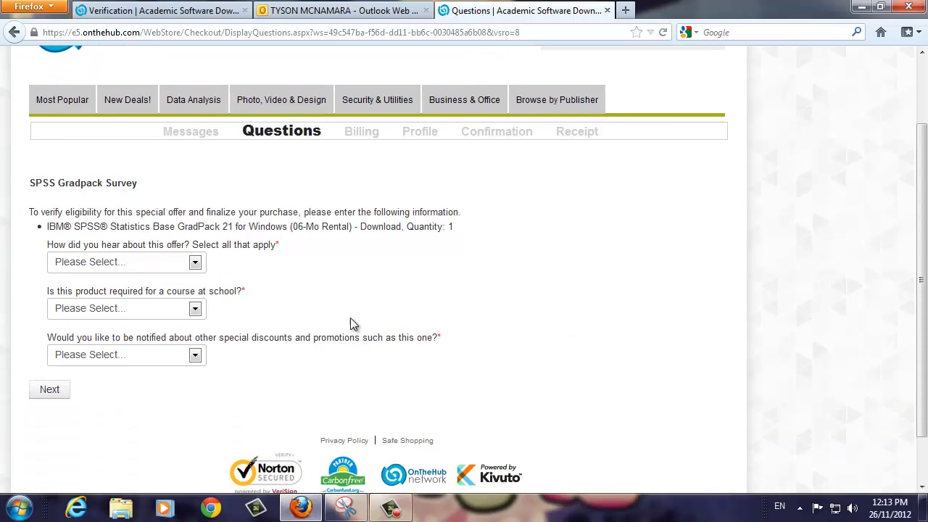
Step: Answer the survey 'Through your school', 'Yes' to course requirement, 'No' to promotions, and continue
{"action": "left_click", "coordinate": [195, 264]}
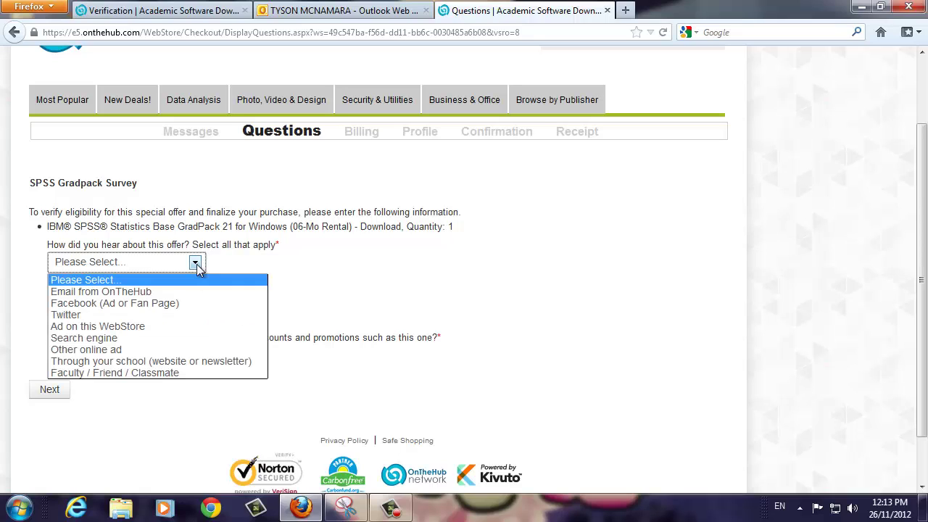
{"action": "left_click", "coordinate": [191, 361]}
{"action": "left_click", "coordinate": [190, 309]}
{"action": "left_click", "coordinate": [148, 337]}
{"action": "left_click", "coordinate": [202, 355]}
{"action": "left_click", "coordinate": [153, 393]}
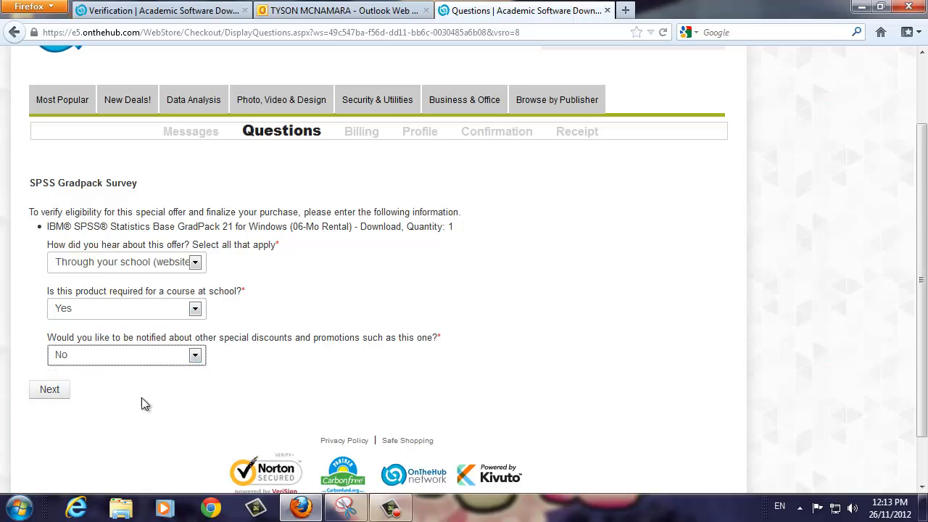
{"action": "left_click", "coordinate": [49, 390]}
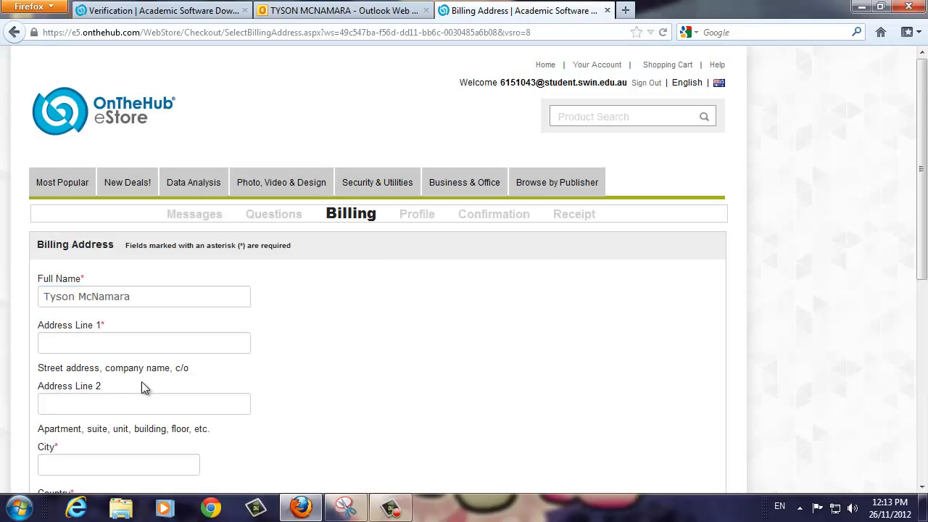
{"action": "scroll", "coordinate": [283, 353], "scroll_direction": "down", "scroll_amount": 4}
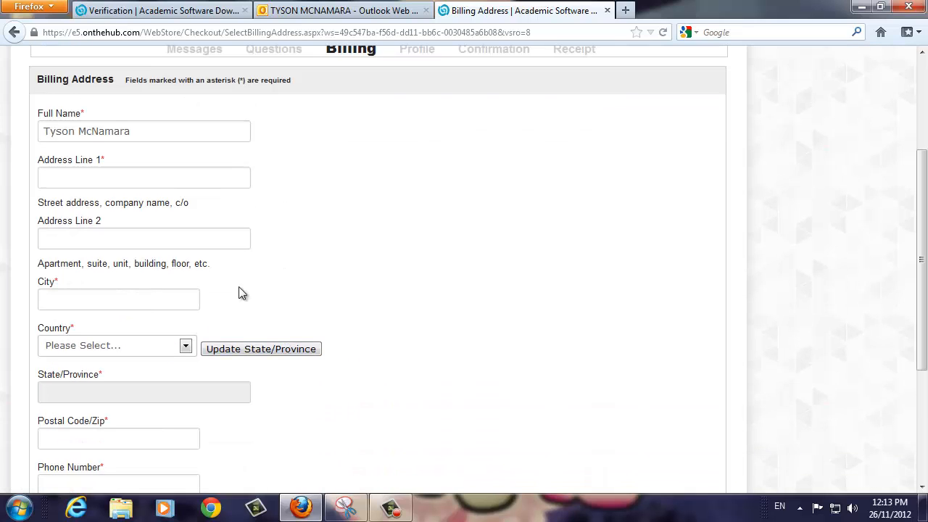
{"action": "left_click_drag", "start_coordinate": [132, 132], "coordinate": [22, 136]}
{"action": "left_click", "coordinate": [62, 179]}
{"action": "left_click", "coordinate": [82, 300]}
{"action": "type", "text": "Lilydale"}
{"action": "left_click", "coordinate": [185, 346]}
{"action": "left_click", "coordinate": [102, 269]}
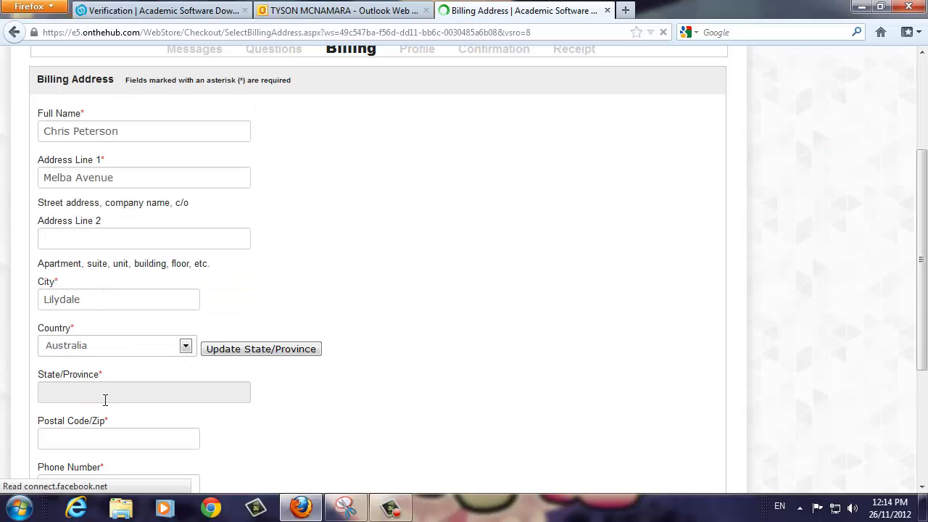
{"action": "scroll", "coordinate": [697, 337], "scroll_direction": "down", "scroll_amount": 5}
{"action": "left_click", "coordinate": [112, 201]}
{"action": "type", "text": "Victoria"}
{"action": "left_click", "coordinate": [122, 242]}
{"action": "type", "text": "3140"}
{"action": "left_click", "coordinate": [95, 293]}
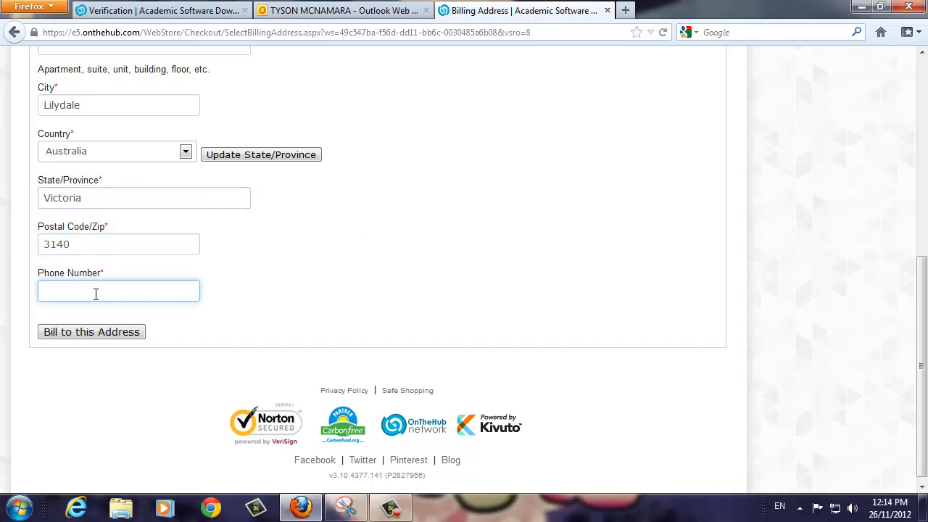
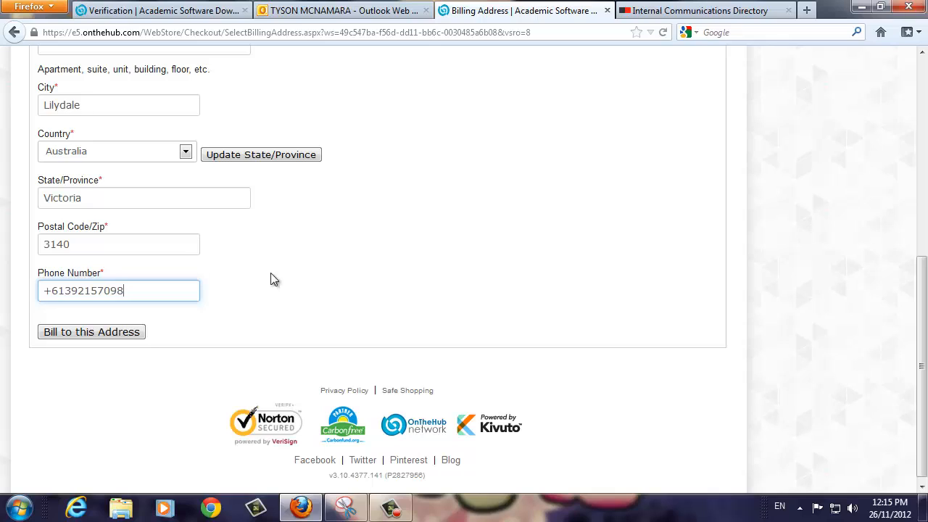
{"action": "left_click", "coordinate": [94, 335]}
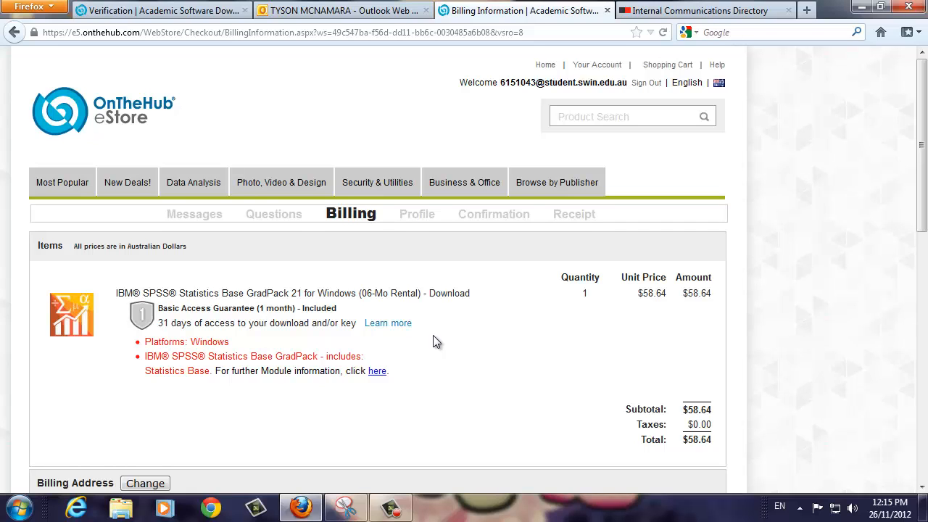
{"action": "scroll", "coordinate": [435, 342], "scroll_direction": "down", "scroll_amount": 4}
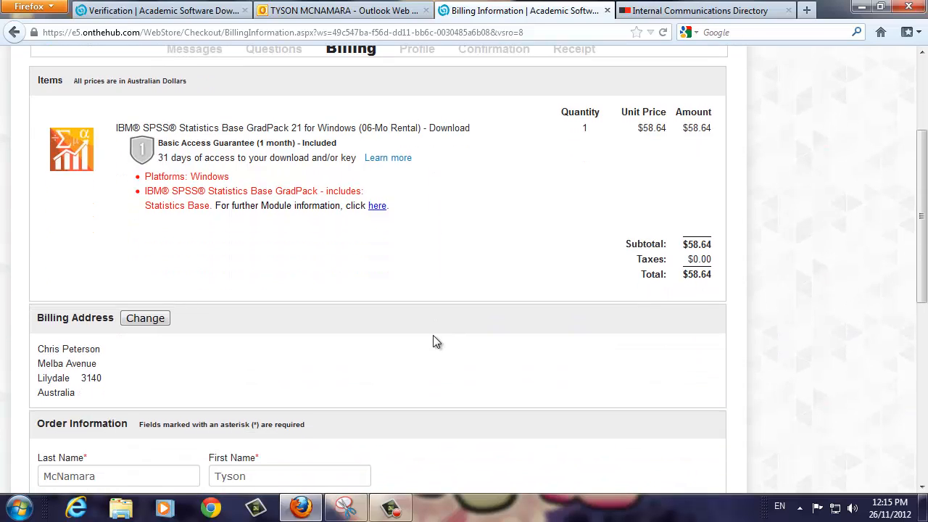
{"action": "scroll", "coordinate": [435, 342], "scroll_direction": "down", "scroll_amount": 2}
{"action": "scroll", "coordinate": [432, 336], "scroll_direction": "down", "scroll_amount": 4}
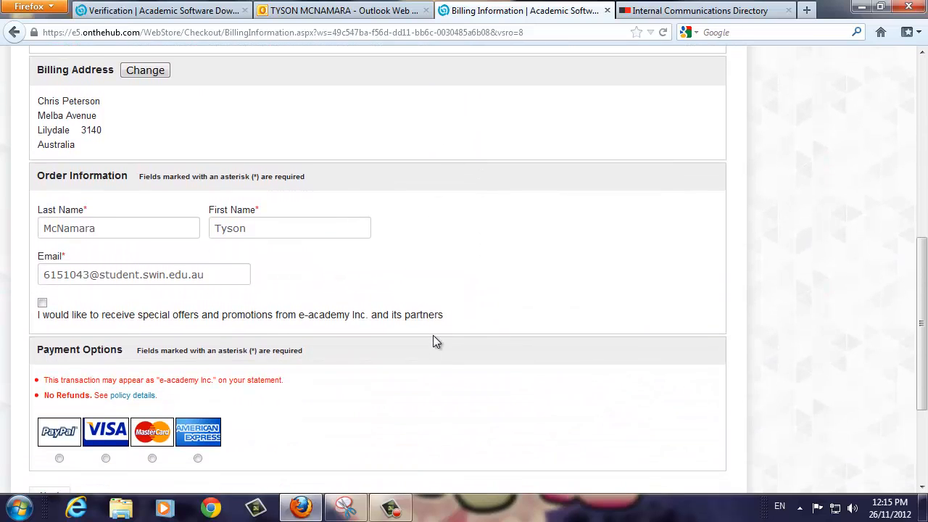
{"action": "scroll", "coordinate": [433, 335], "scroll_direction": "down", "scroll_amount": 1}
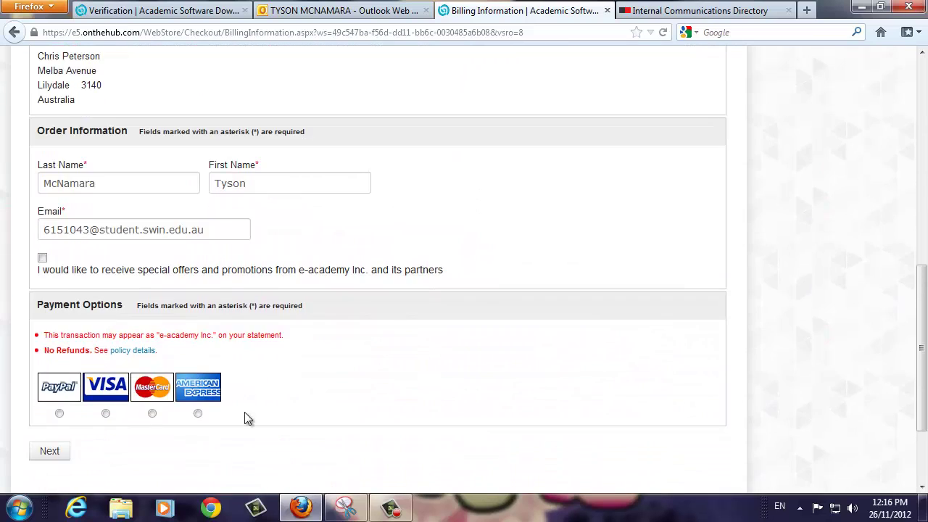
Step: Choose MasterCard as the payment option
{"action": "left_click", "coordinate": [152, 413]}
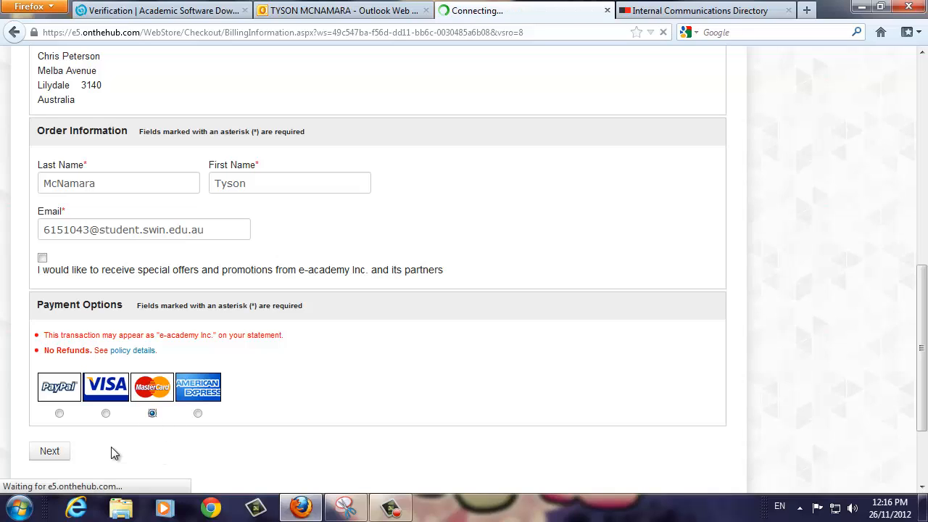
Step: Enter the card name, number, expiry 06 / 2015 and security code, and submit billing
{"action": "left_click", "coordinate": [53, 457]}
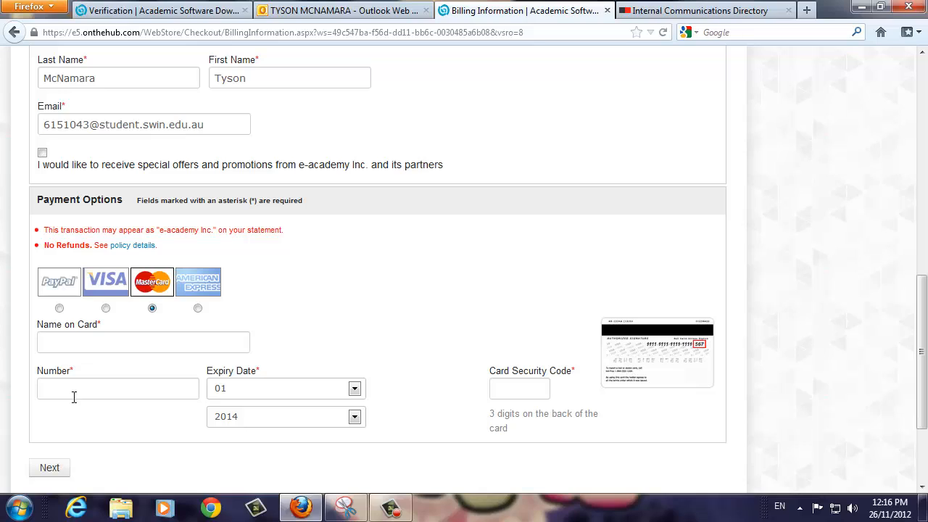
{"action": "left_click", "coordinate": [73, 342]}
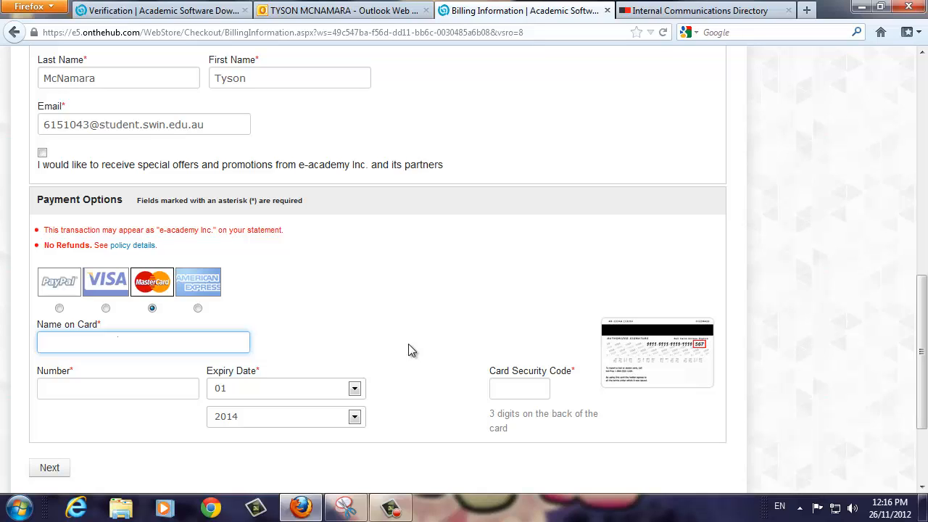
{"action": "left_click", "coordinate": [121, 392]}
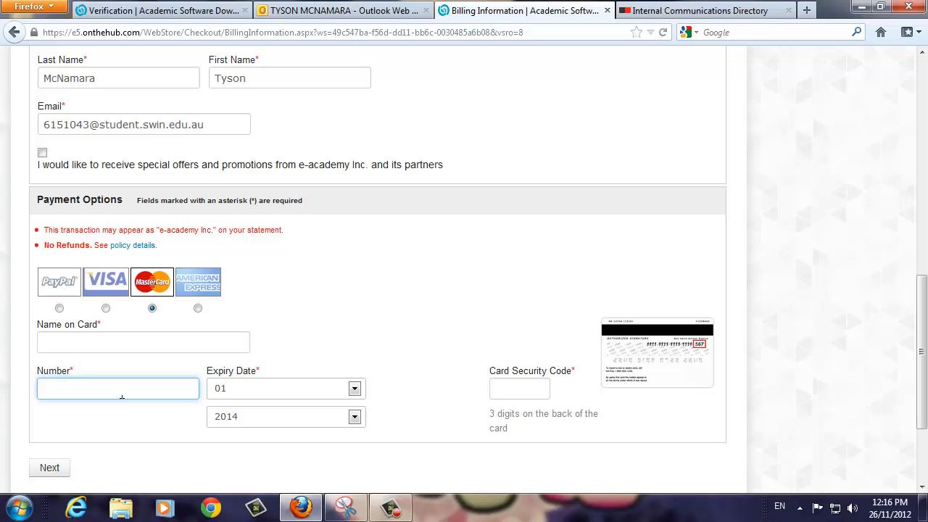
{"action": "left_click", "coordinate": [357, 392]}
{"action": "left_click", "coordinate": [237, 302]}
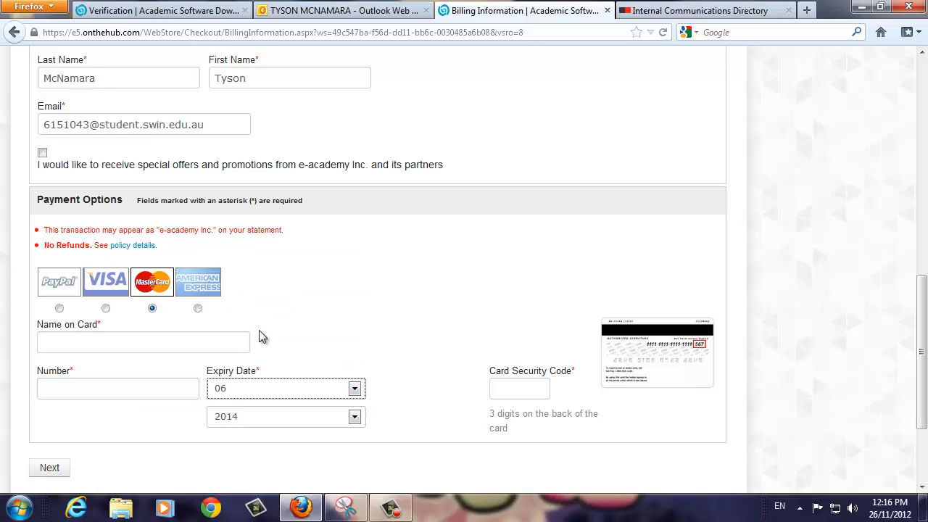
{"action": "left_click", "coordinate": [354, 418]}
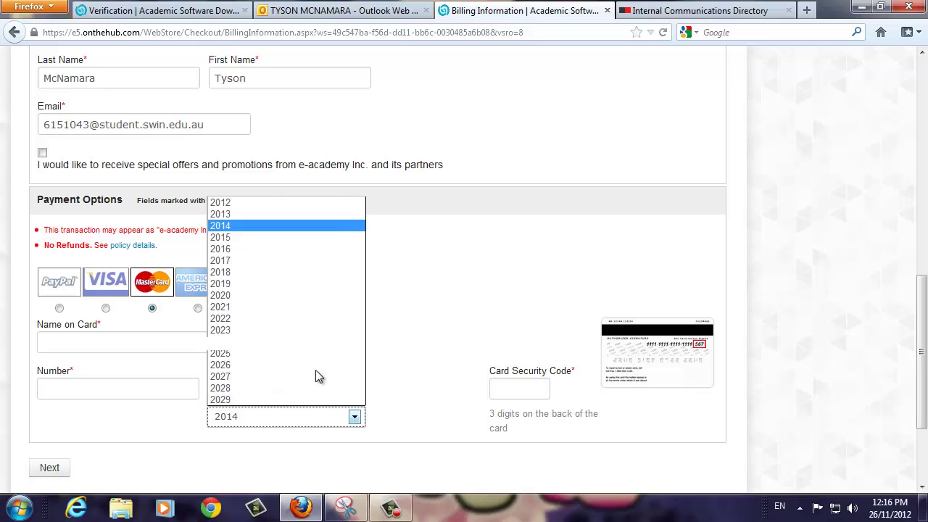
{"action": "left_click", "coordinate": [248, 238]}
{"action": "left_click", "coordinate": [514, 392]}
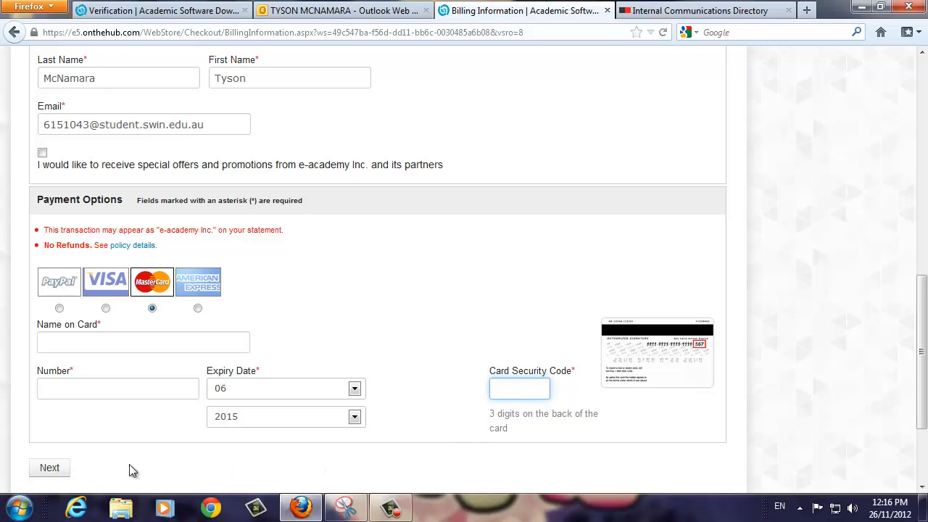
{"action": "left_click", "coordinate": [50, 473]}
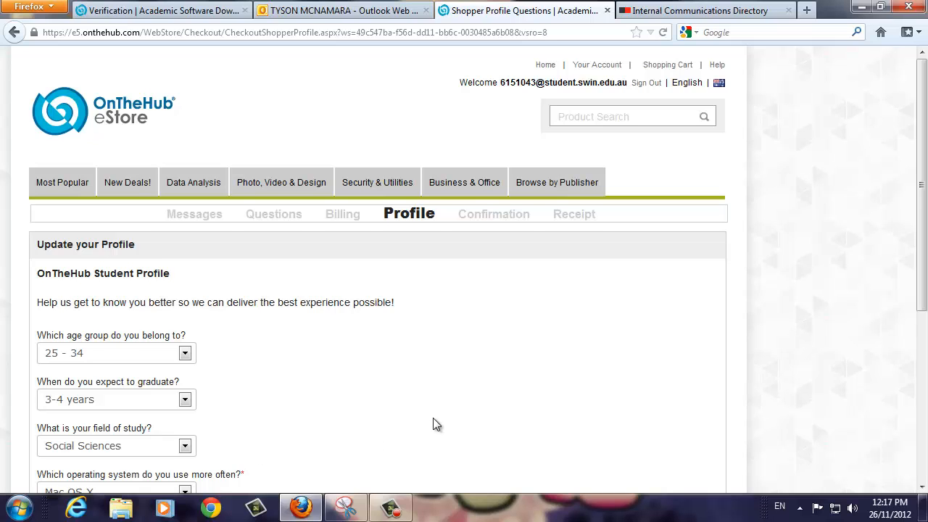
{"action": "scroll", "coordinate": [433, 418], "scroll_direction": "down", "scroll_amount": 4}
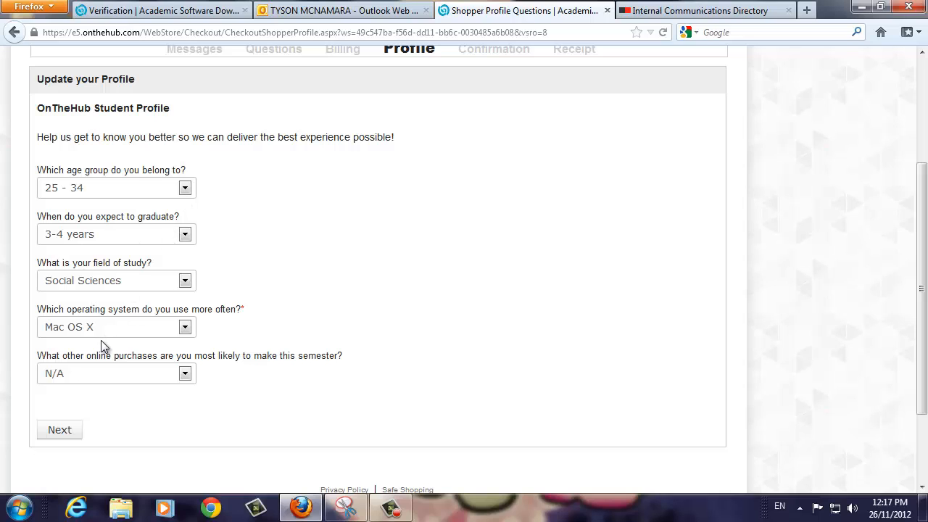
Step: Set Windows as the most-used operating system and submit the profile
{"action": "left_click", "coordinate": [185, 327]}
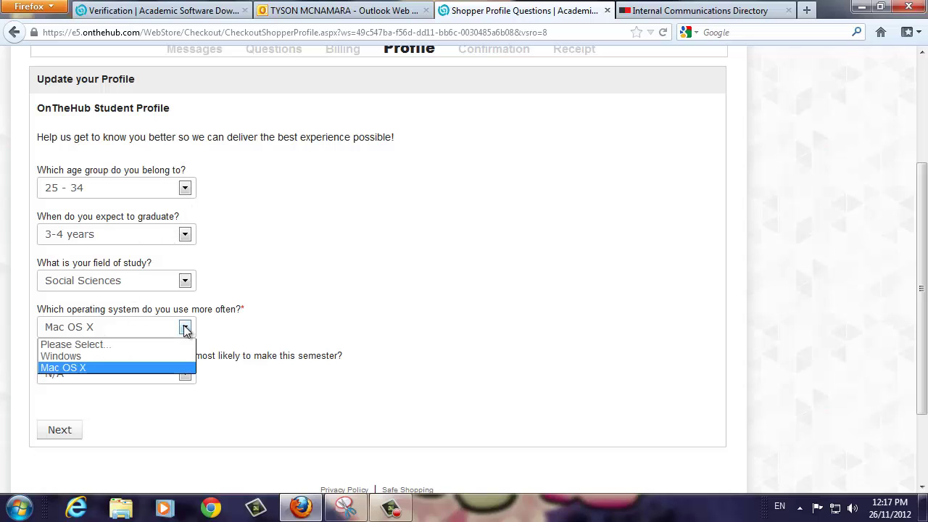
{"action": "left_click", "coordinate": [142, 356]}
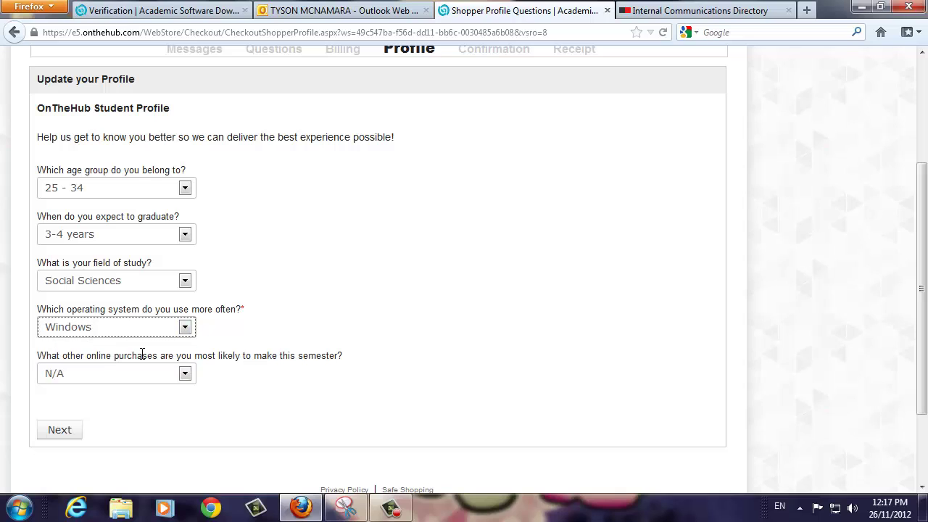
{"action": "left_click", "coordinate": [60, 430]}
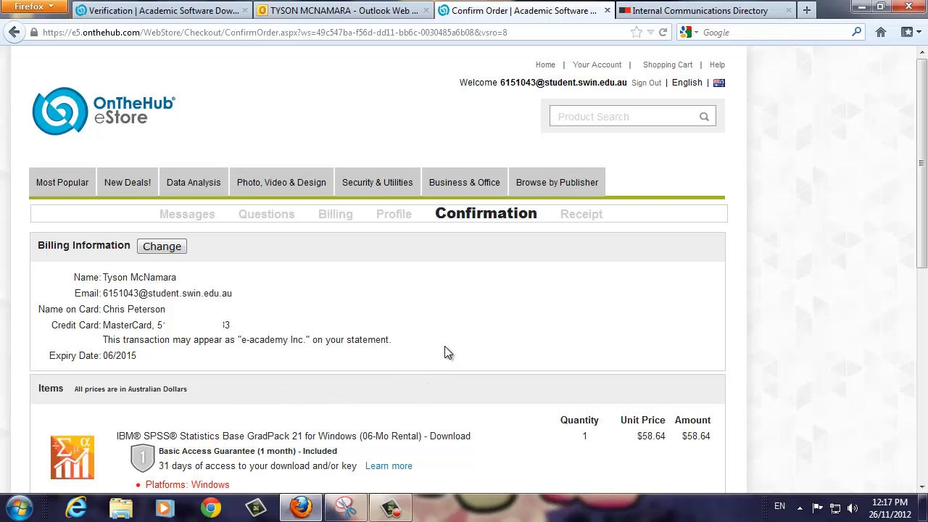
{"action": "scroll", "coordinate": [448, 341], "scroll_direction": "down", "scroll_amount": 2}
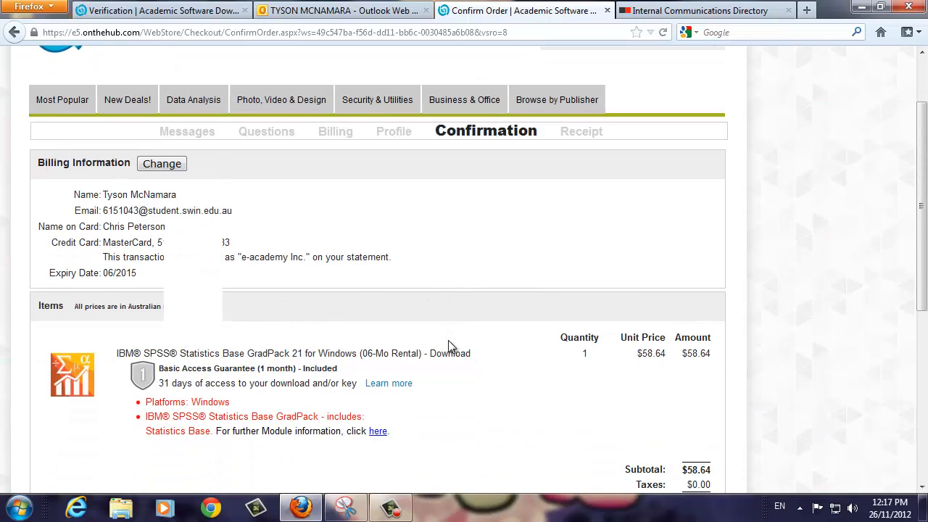
{"action": "scroll", "coordinate": [447, 340], "scroll_direction": "down", "scroll_amount": 1}
{"action": "scroll", "coordinate": [447, 340], "scroll_direction": "down", "scroll_amount": 3}
{"action": "scroll", "coordinate": [448, 341], "scroll_direction": "down", "scroll_amount": 2}
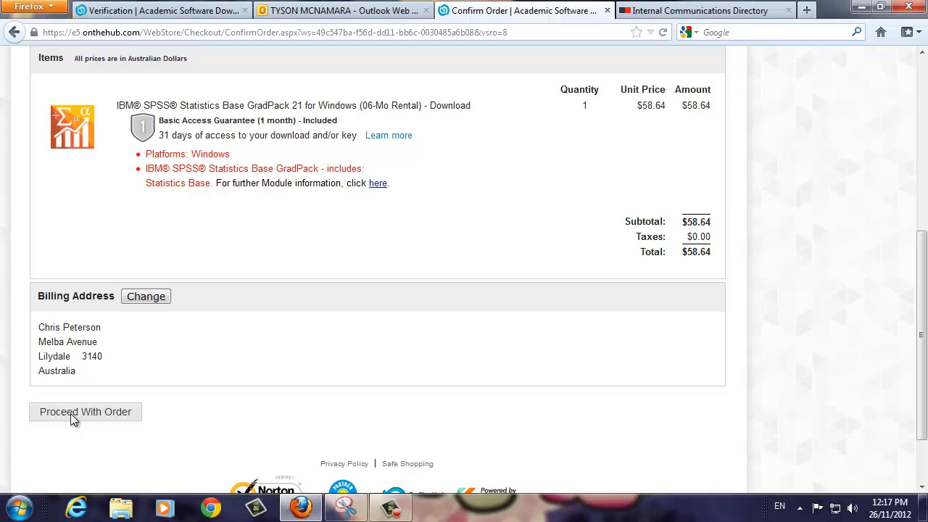
Step: Proceed with the SPSS GradPack order from the Confirmation page
{"action": "left_click", "coordinate": [70, 413]}
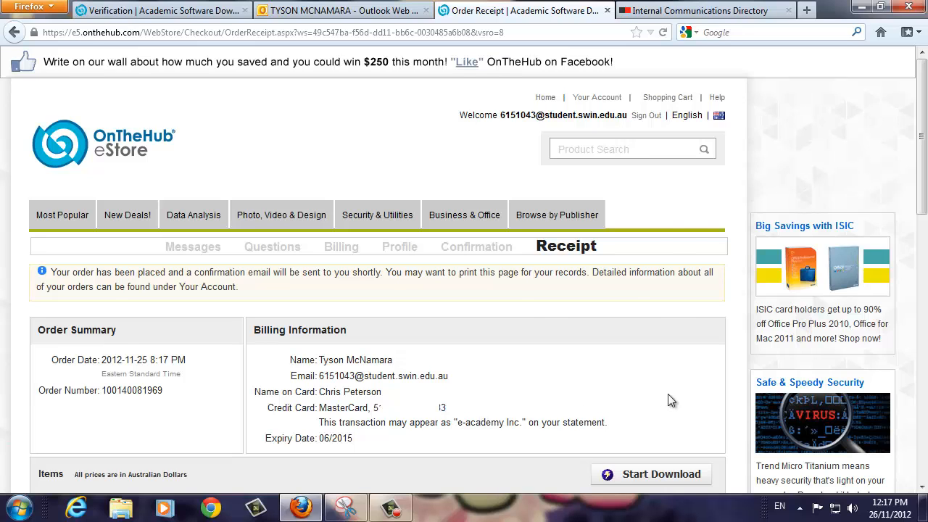
{"action": "scroll", "coordinate": [668, 401], "scroll_direction": "down", "scroll_amount": 5}
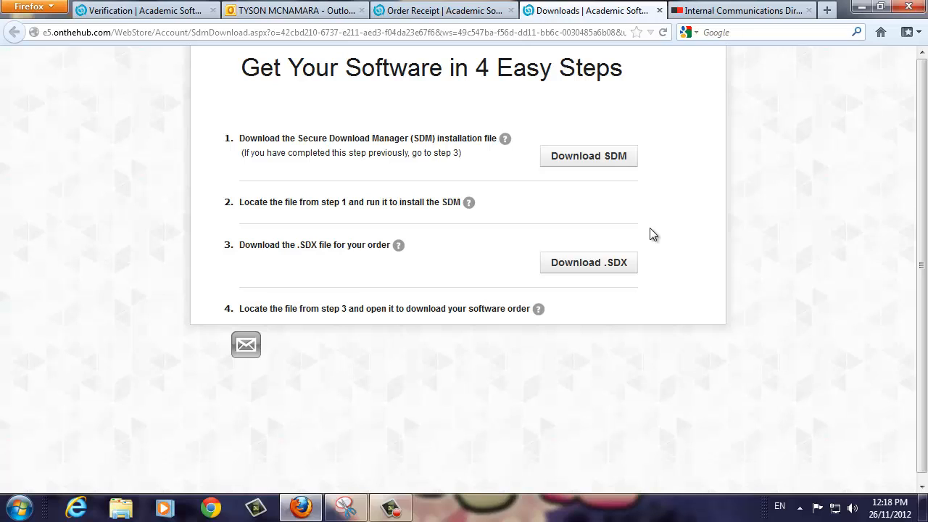
Step: Download SDM_EN.msi and run it, starting the Secure Download Manager setup wizard
{"action": "left_click", "coordinate": [593, 166]}
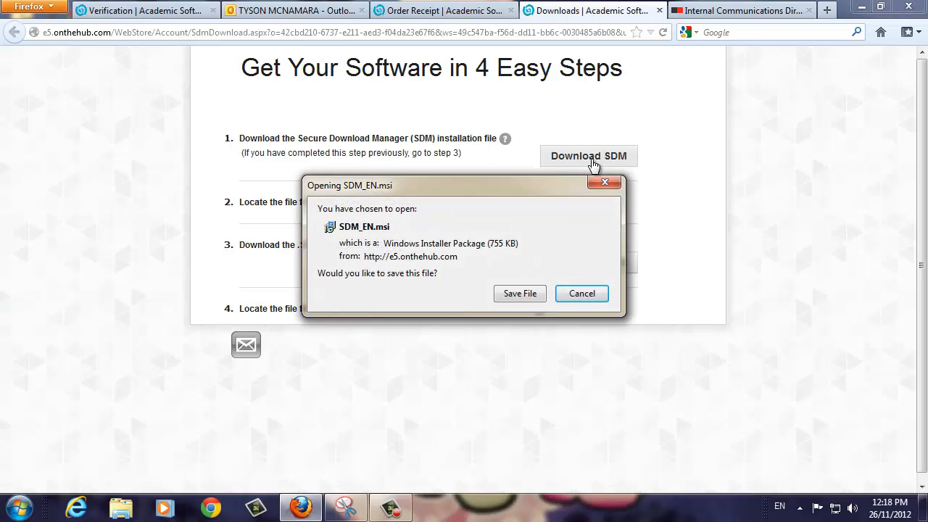
{"action": "left_click", "coordinate": [522, 298]}
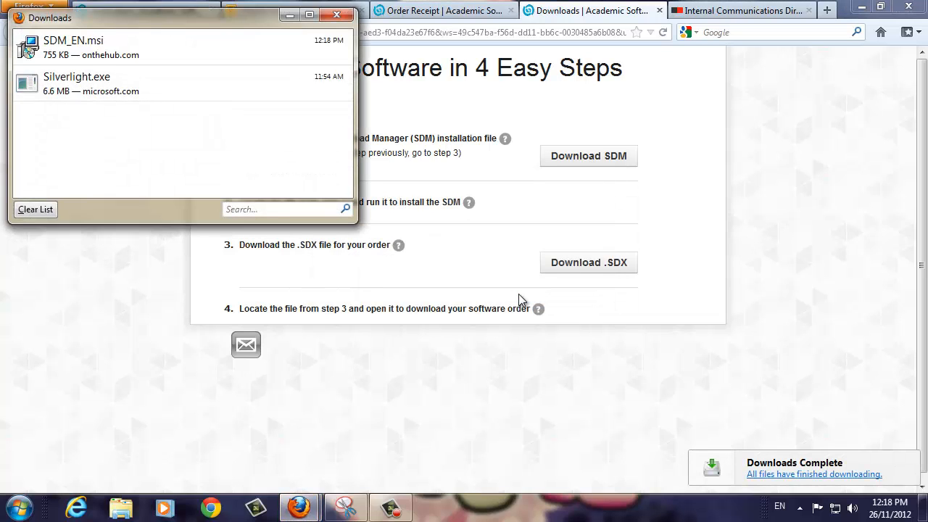
{"action": "left_click", "coordinate": [61, 48]}
{"action": "double_click", "coordinate": [61, 49]}
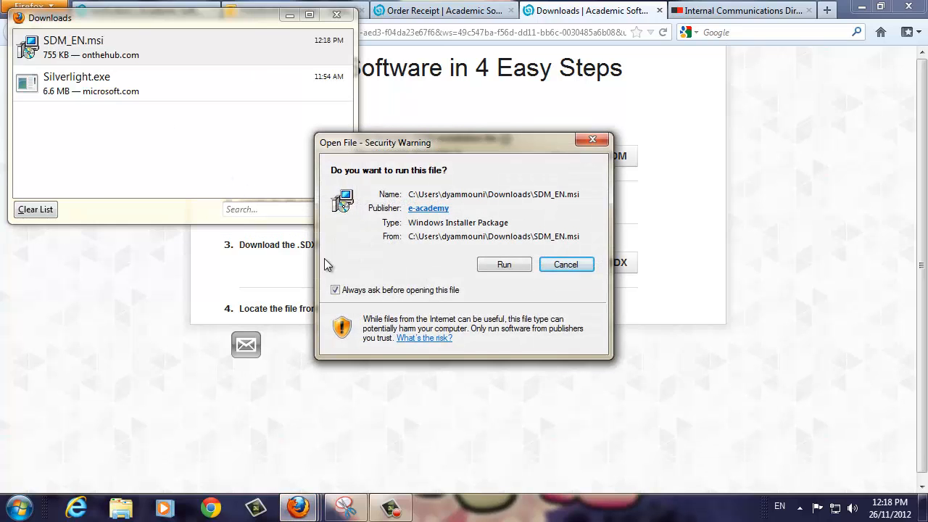
{"action": "left_click", "coordinate": [502, 265]}
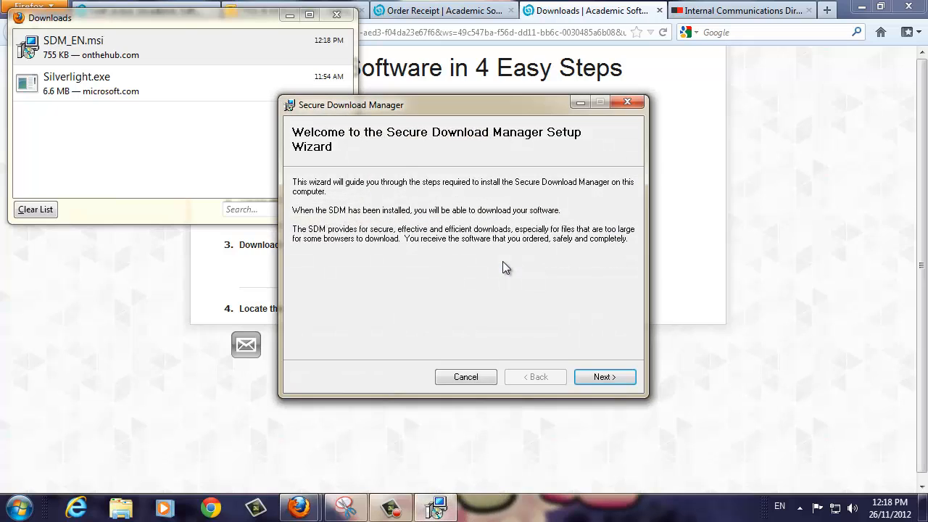
Step: Accept the license, install Secure Download Manager to the default folder and close the wizard
{"action": "left_click", "coordinate": [604, 377]}
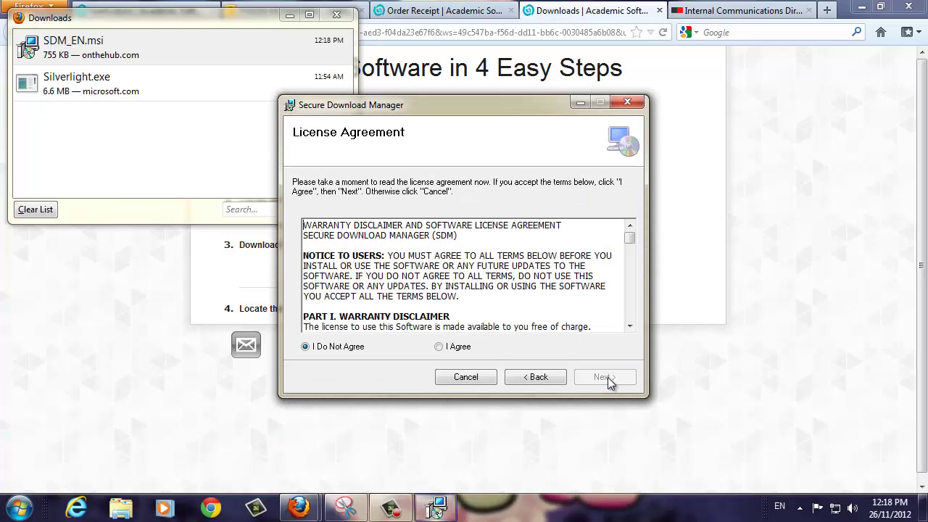
{"action": "left_click", "coordinate": [439, 347]}
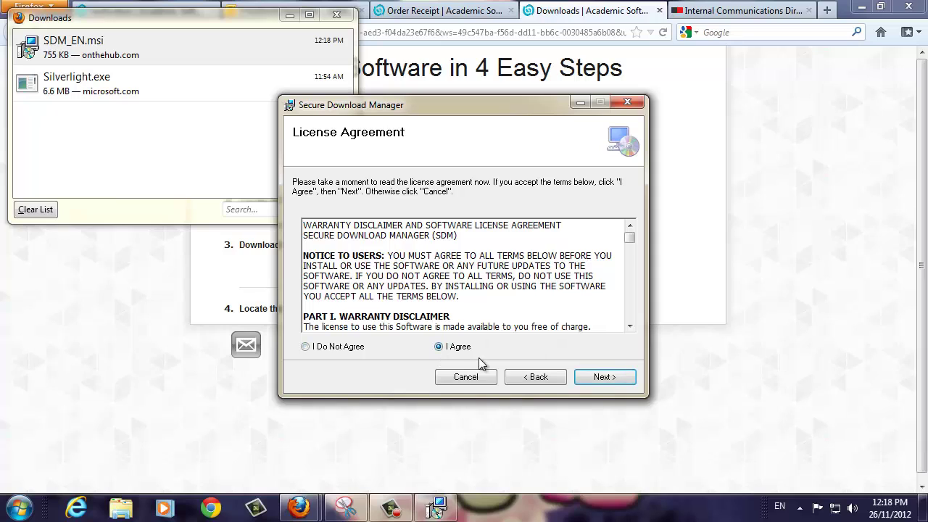
{"action": "left_click", "coordinate": [603, 379]}
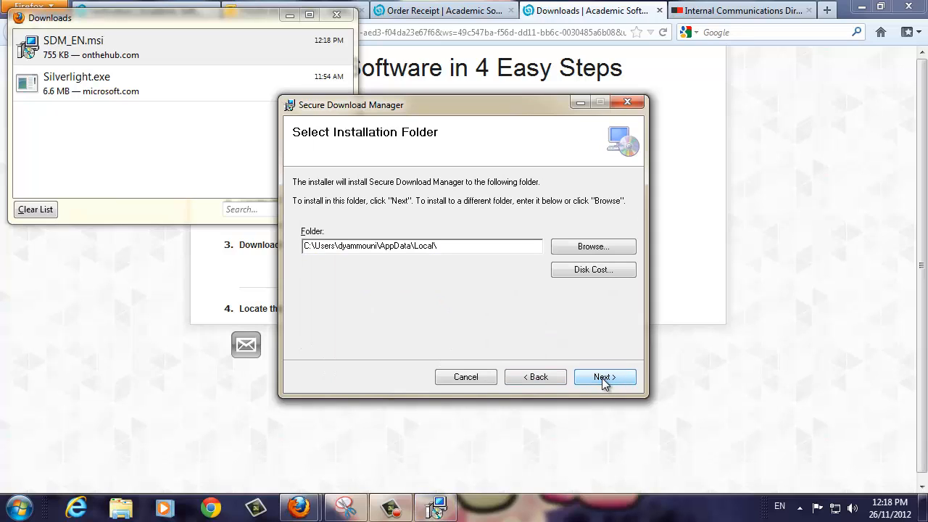
{"action": "left_click", "coordinate": [604, 377]}
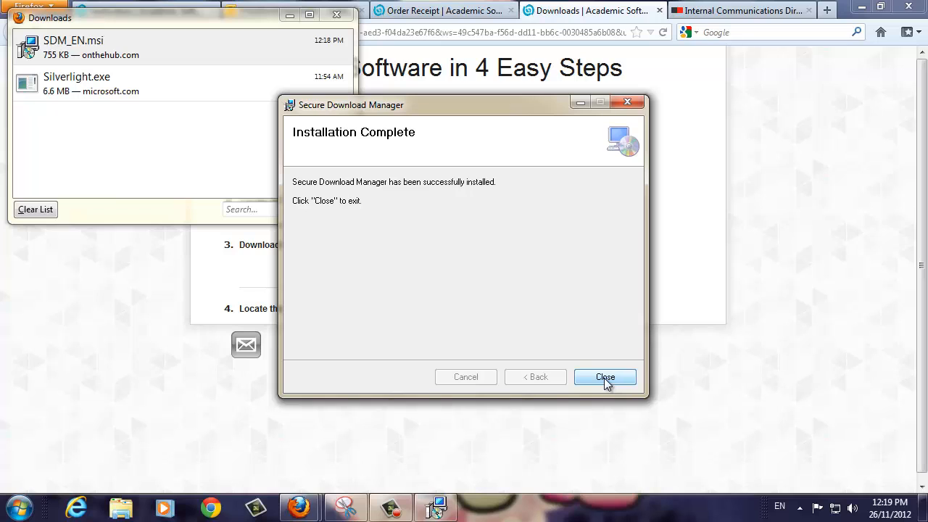
{"action": "left_click", "coordinate": [604, 377]}
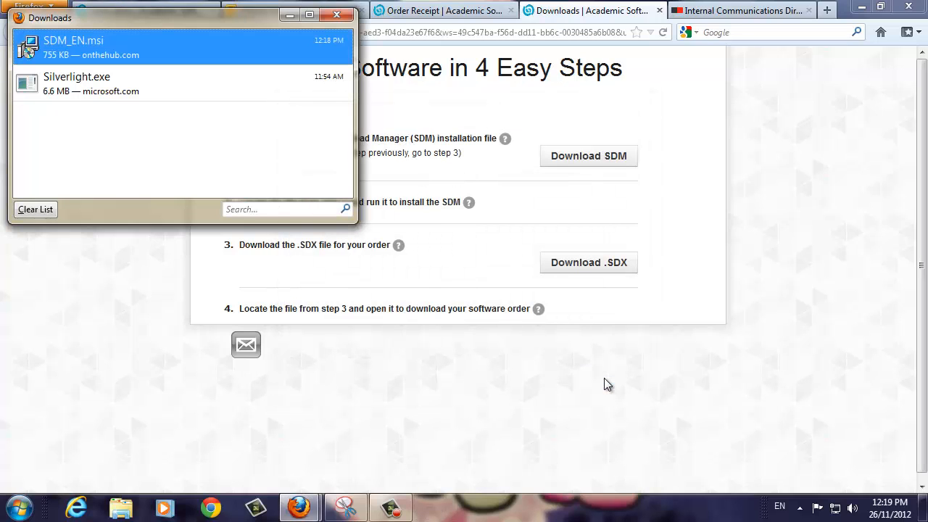
Step: Download the order's .SDX file and open it with SecureDownloadManager
{"action": "left_click", "coordinate": [604, 378]}
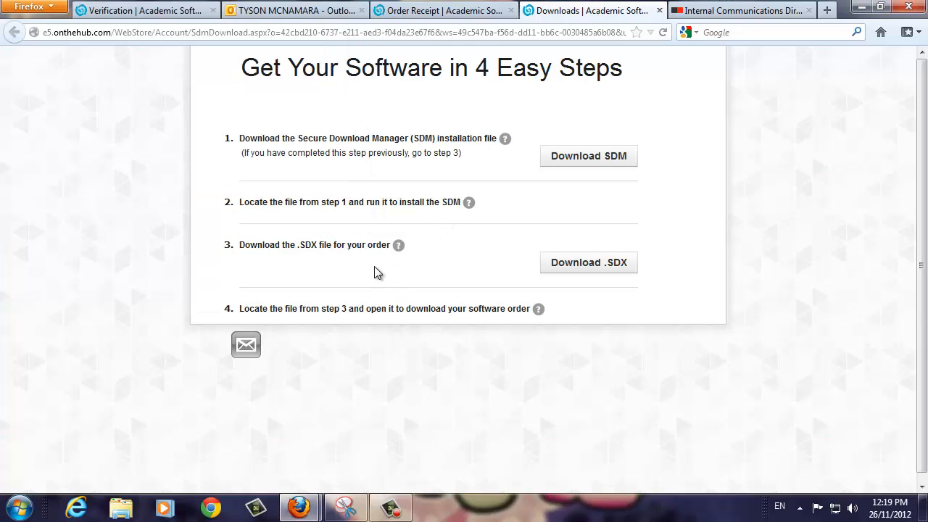
{"action": "left_click", "coordinate": [591, 266]}
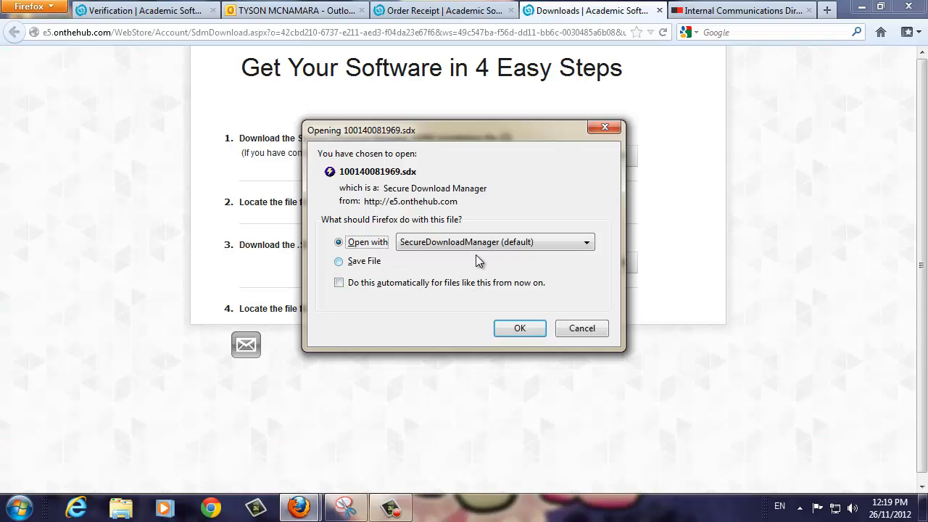
{"action": "left_click", "coordinate": [518, 330]}
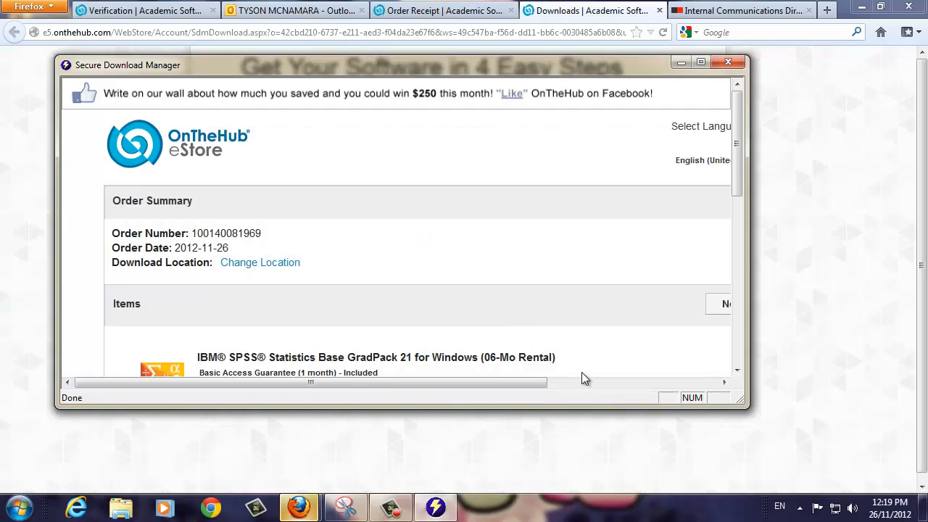
Step: Enlarge the SDM window and start downloading the 64-bit SPSS Statistics 21 installer
{"action": "left_click_drag", "start_coordinate": [741, 400], "coordinate": [868, 464]}
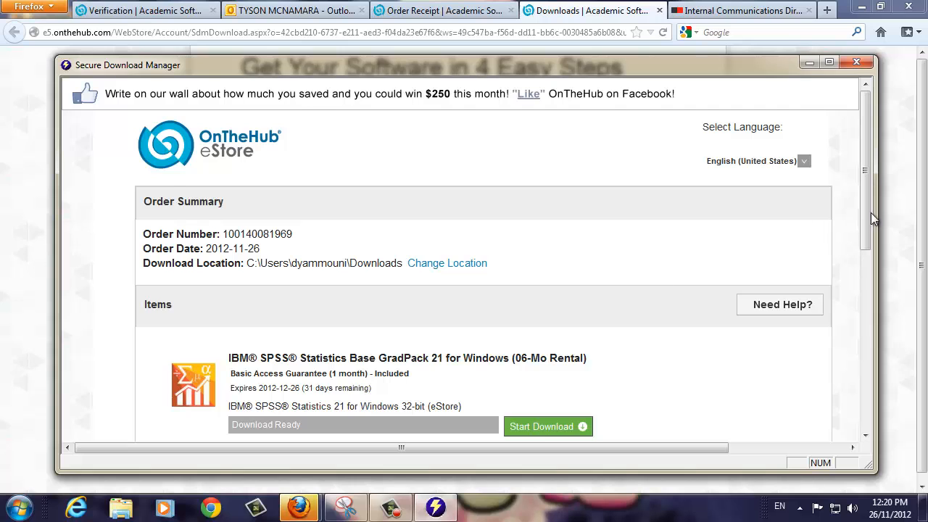
{"action": "left_click_drag", "start_coordinate": [866, 221], "coordinate": [866, 309]}
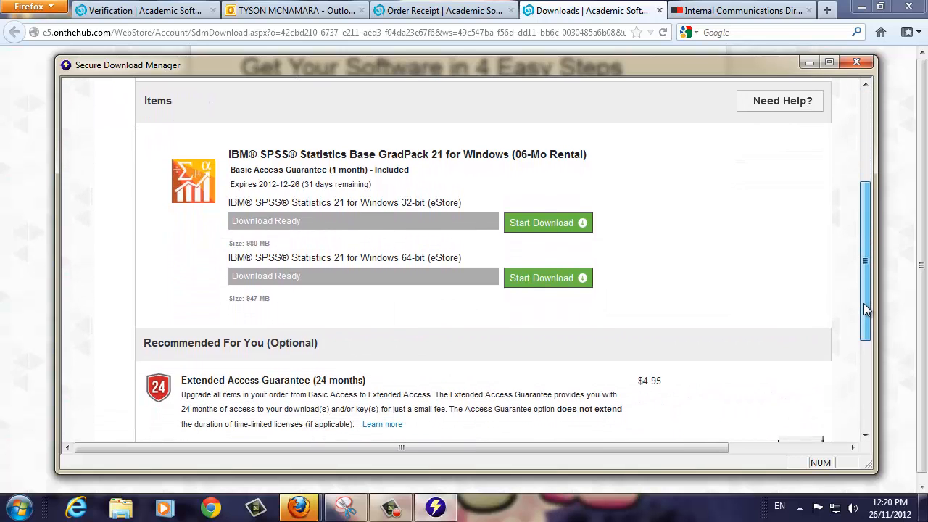
{"action": "left_click_drag", "start_coordinate": [866, 310], "coordinate": [863, 316]}
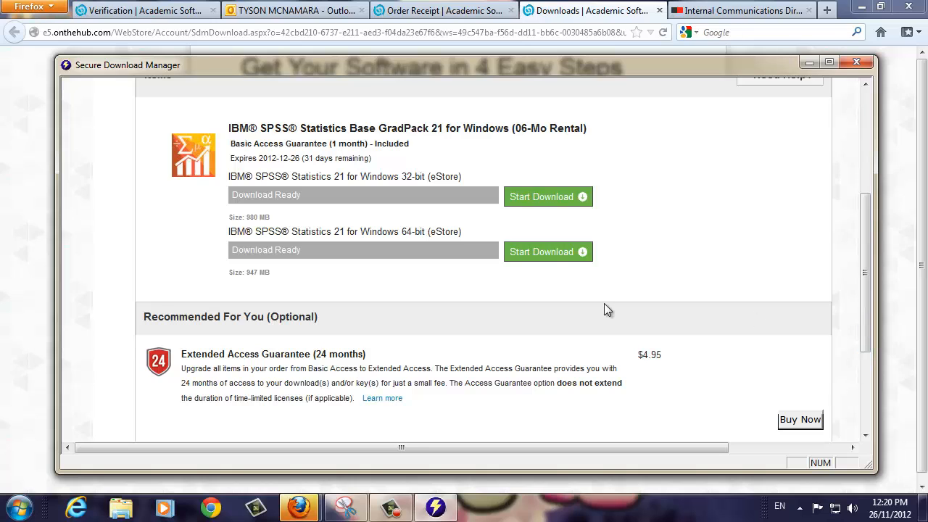
{"action": "left_click", "coordinate": [547, 252]}
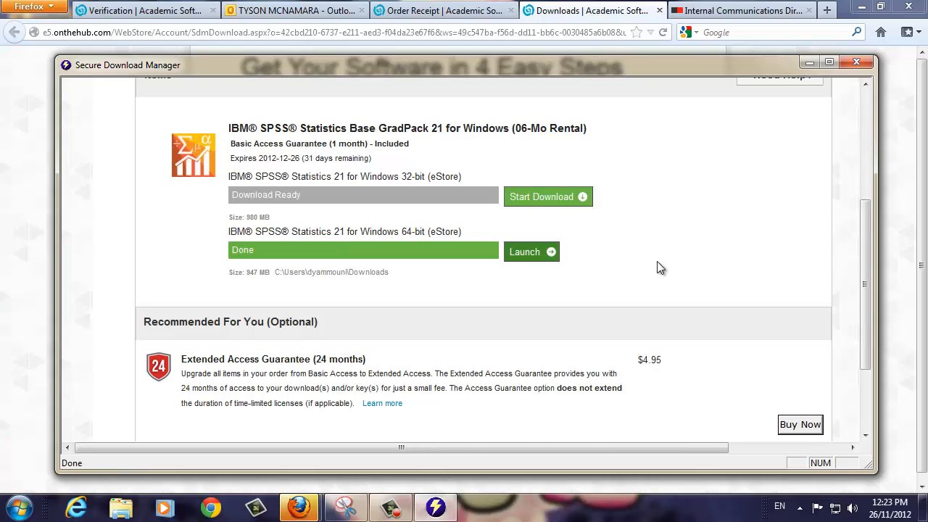
{"action": "scroll", "coordinate": [521, 232], "scroll_direction": "down", "scroll_amount": 1}
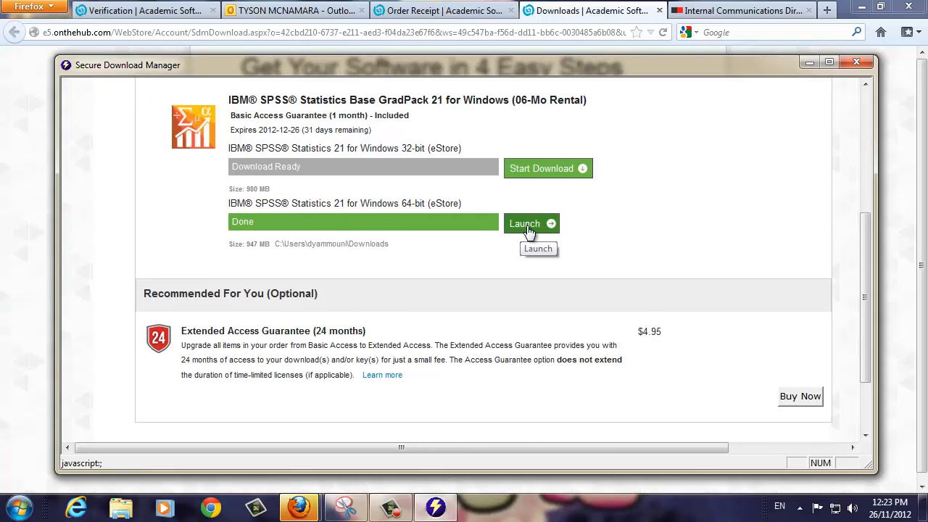
Step: Launch the downloaded SPSS installer and allow it to make changes in the UAC prompt
{"action": "left_click", "coordinate": [529, 230]}
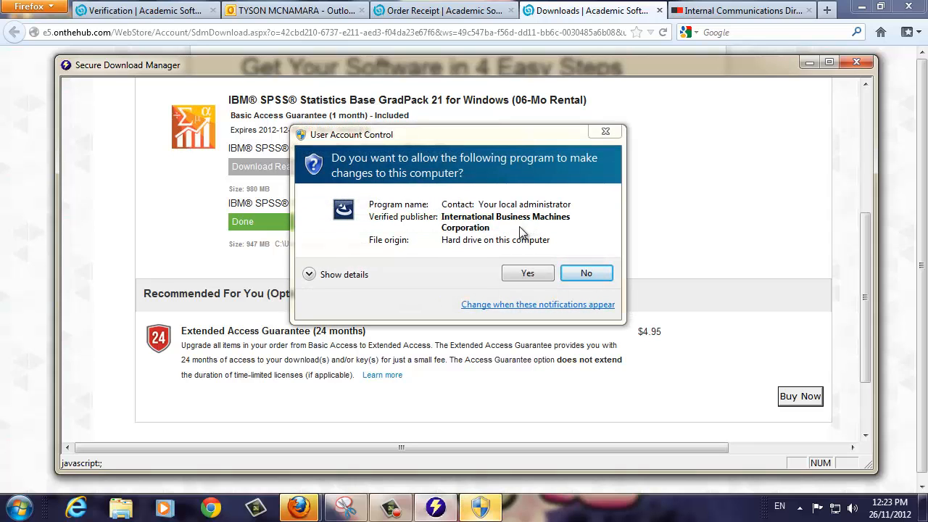
{"action": "left_click", "coordinate": [527, 273]}
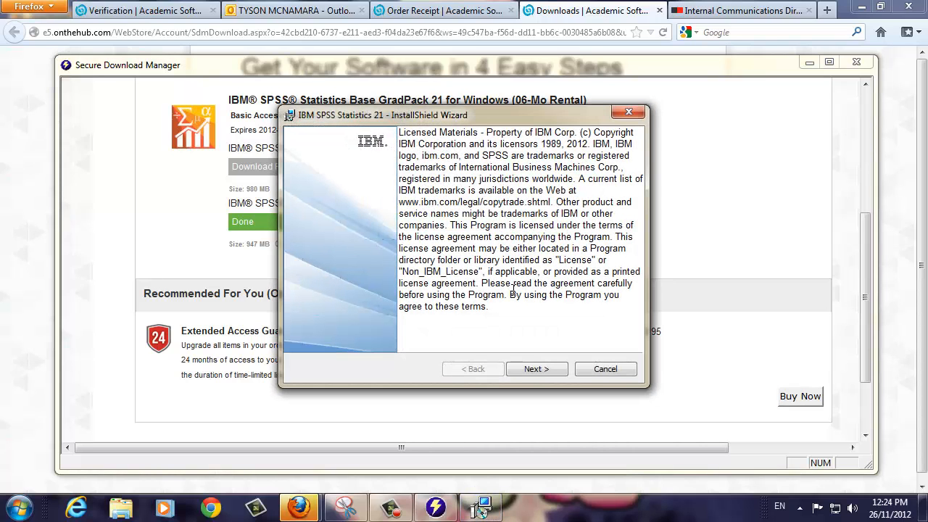
Step: Choose a single user license and accept the license agreement terms
{"action": "left_click", "coordinate": [537, 370]}
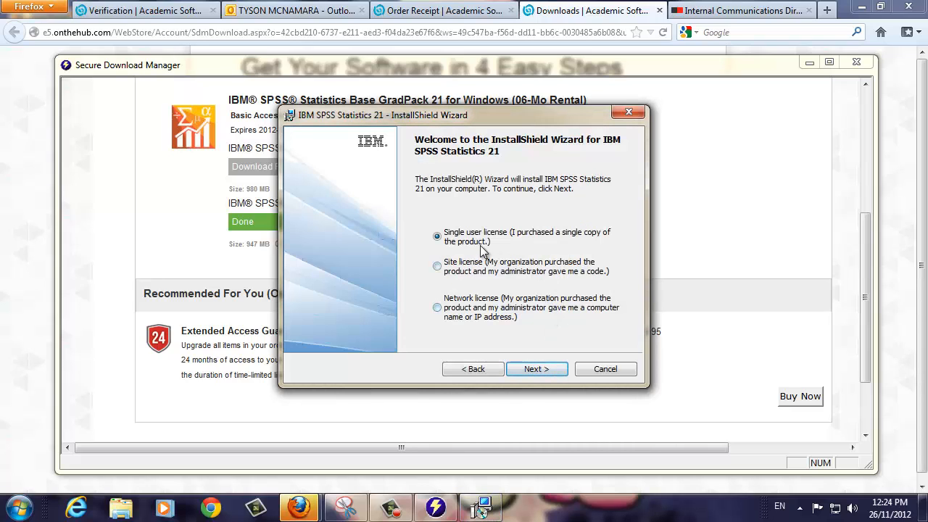
{"action": "left_click_drag", "start_coordinate": [424, 220], "coordinate": [611, 252]}
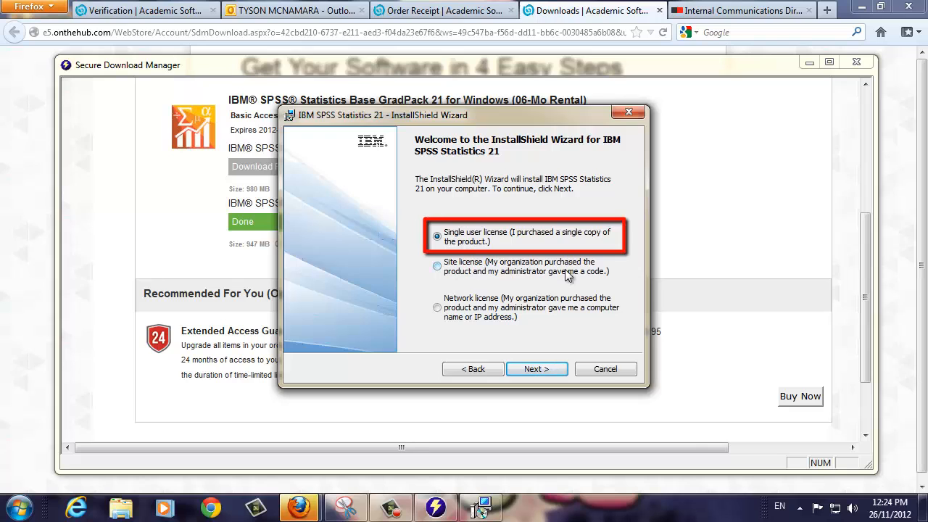
{"action": "left_click", "coordinate": [536, 369]}
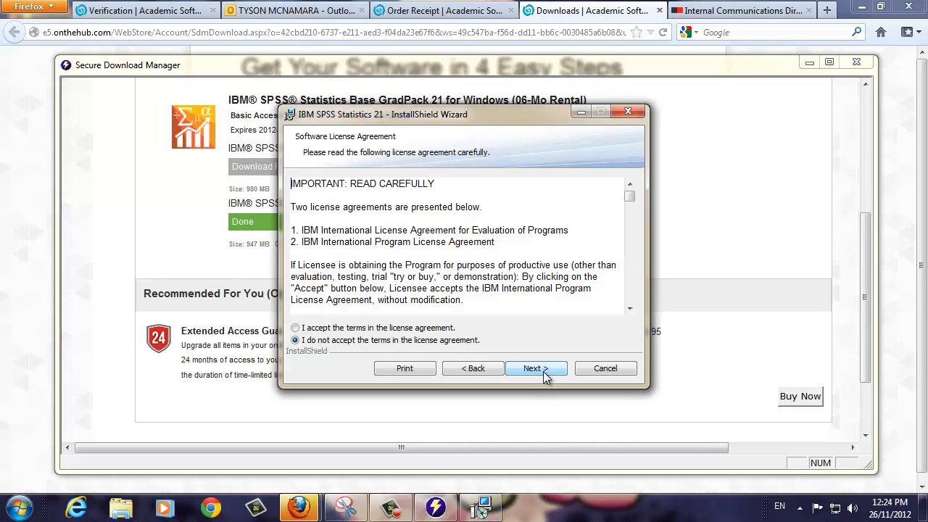
{"action": "left_click", "coordinate": [296, 328]}
{"action": "left_click", "coordinate": [535, 369]}
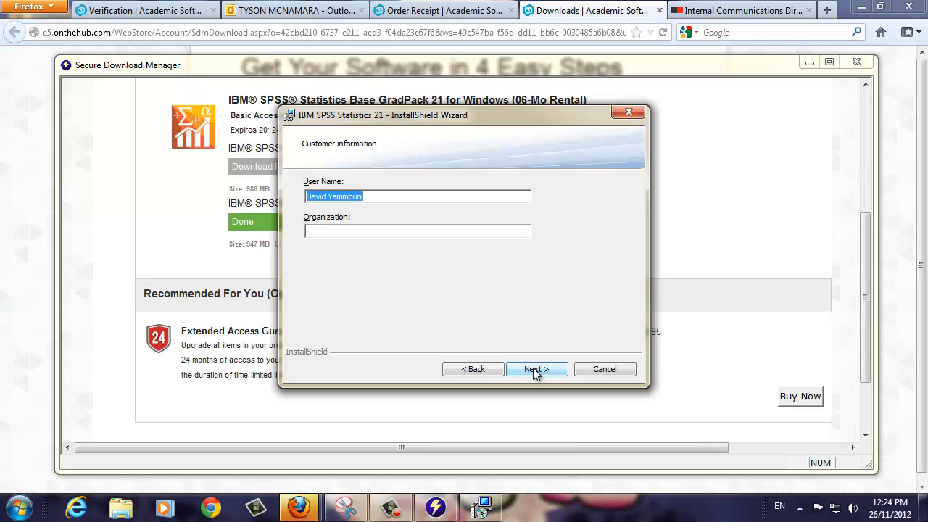
Step: Keep customer info, default help languages and folder, skip screen reader, and install SPSS 21
{"action": "left_click", "coordinate": [534, 369]}
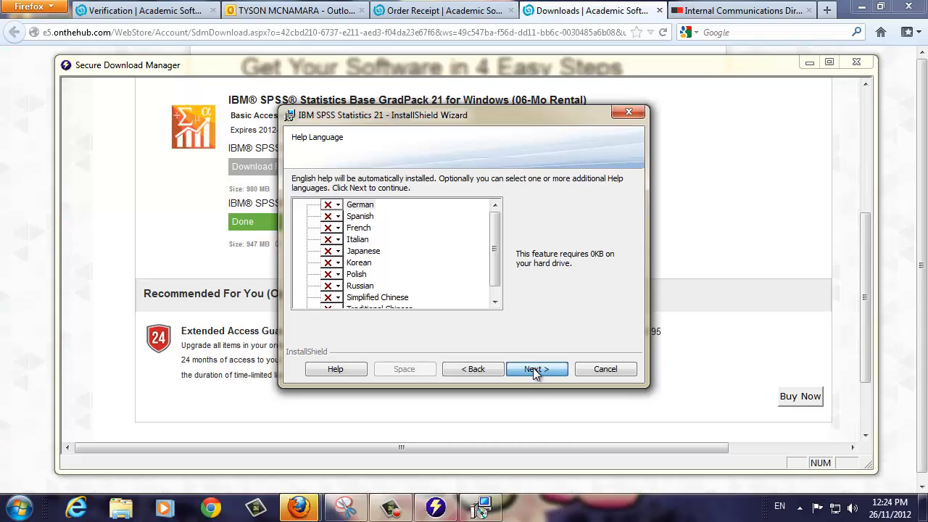
{"action": "left_click", "coordinate": [535, 370]}
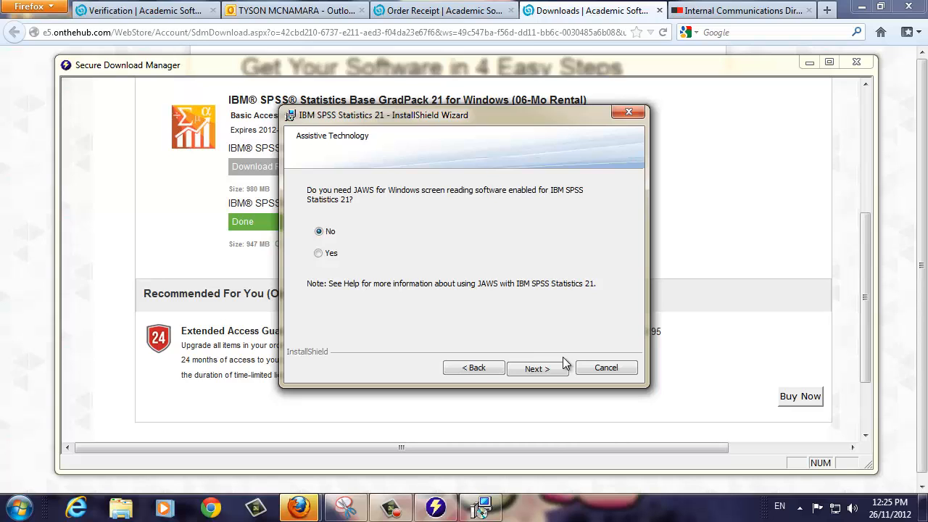
{"action": "left_click", "coordinate": [540, 371]}
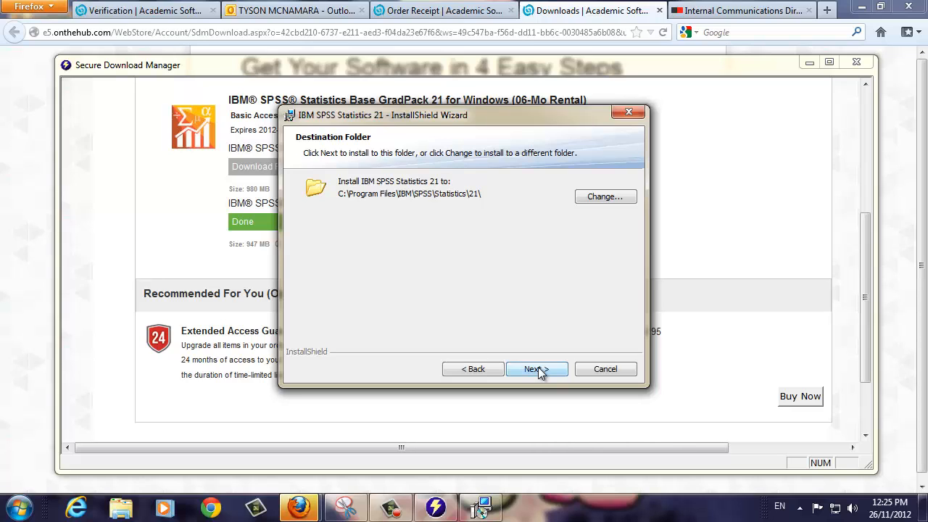
{"action": "left_click", "coordinate": [540, 371]}
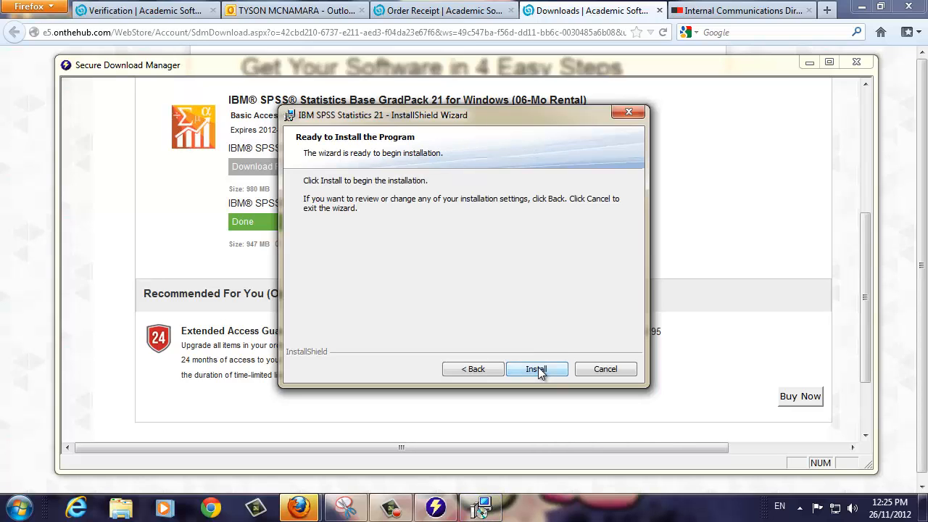
{"action": "left_click", "coordinate": [537, 369]}
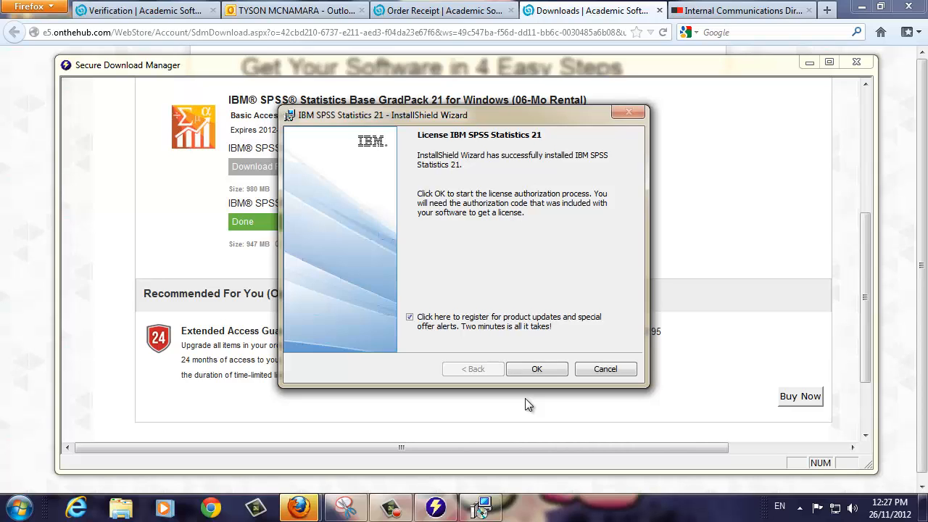
Step: Opt out of registration, start license authorization and choose 'License my product now'
{"action": "left_click", "coordinate": [409, 318]}
{"action": "left_click", "coordinate": [538, 371]}
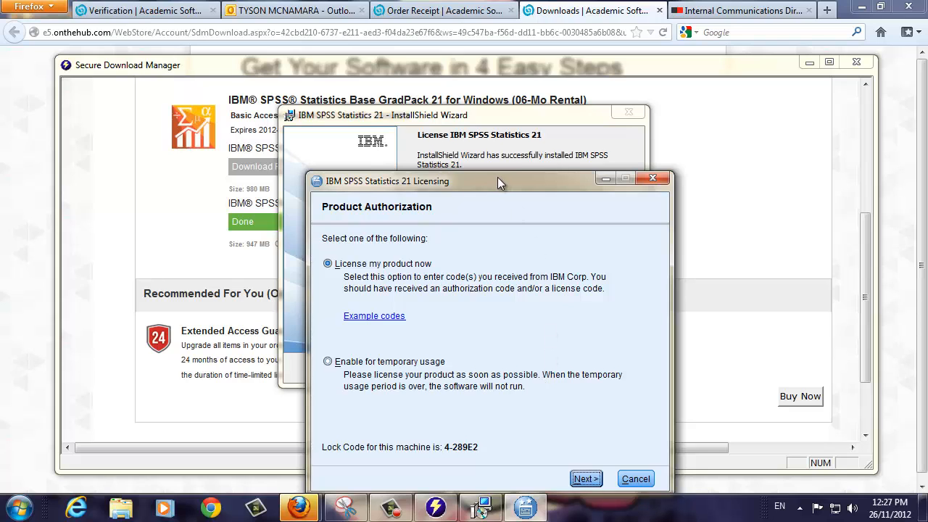
{"action": "left_click_drag", "start_coordinate": [497, 180], "coordinate": [504, 118]}
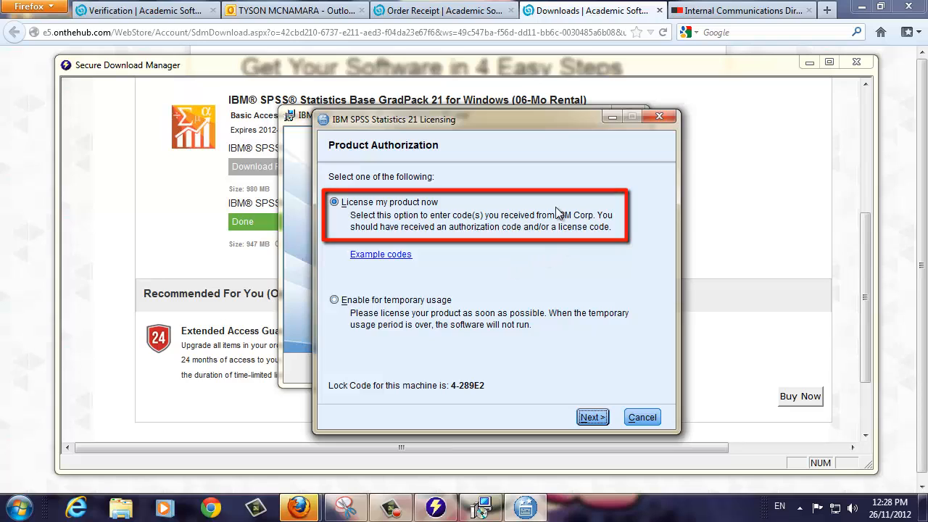
{"action": "left_click", "coordinate": [592, 418]}
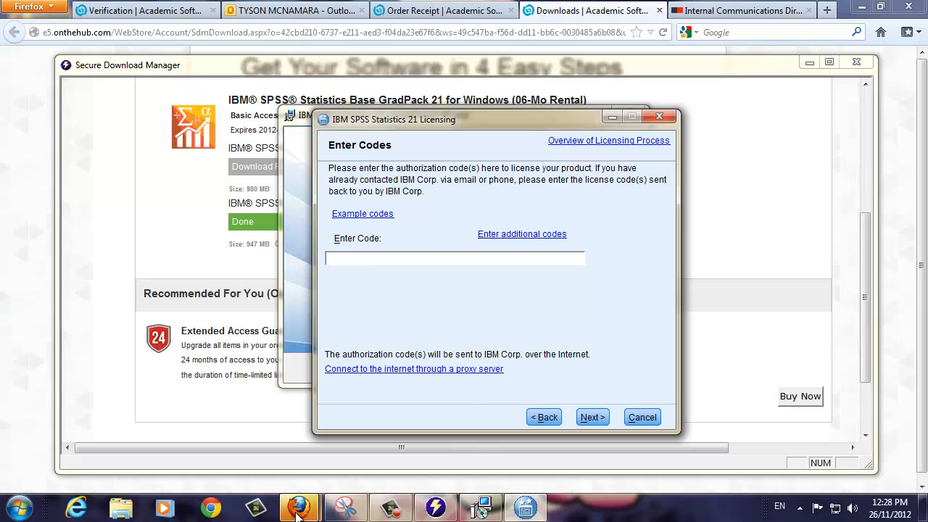
{"action": "mouse_move", "coordinate": [298, 508]}
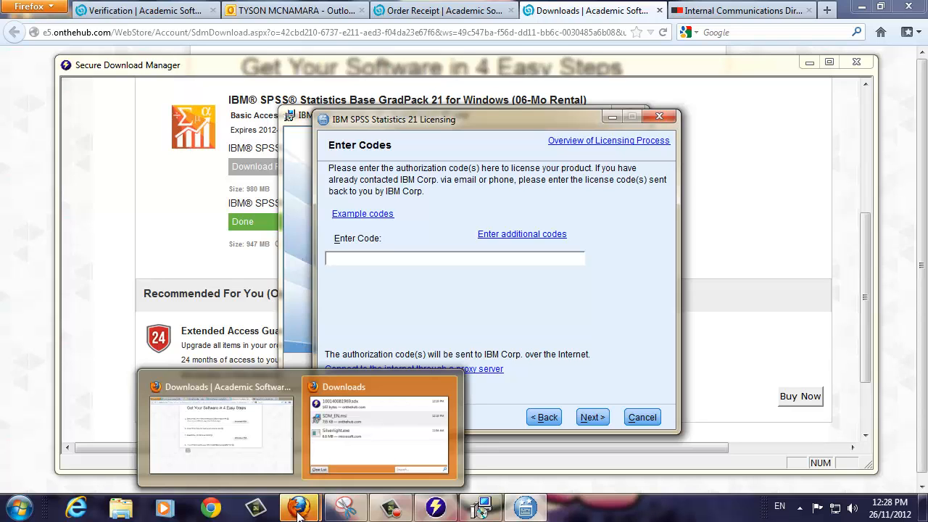
Step: Read the Order Receipt email in Outlook and follow its 'Your Account' link to the order details
{"action": "left_click", "coordinate": [244, 446]}
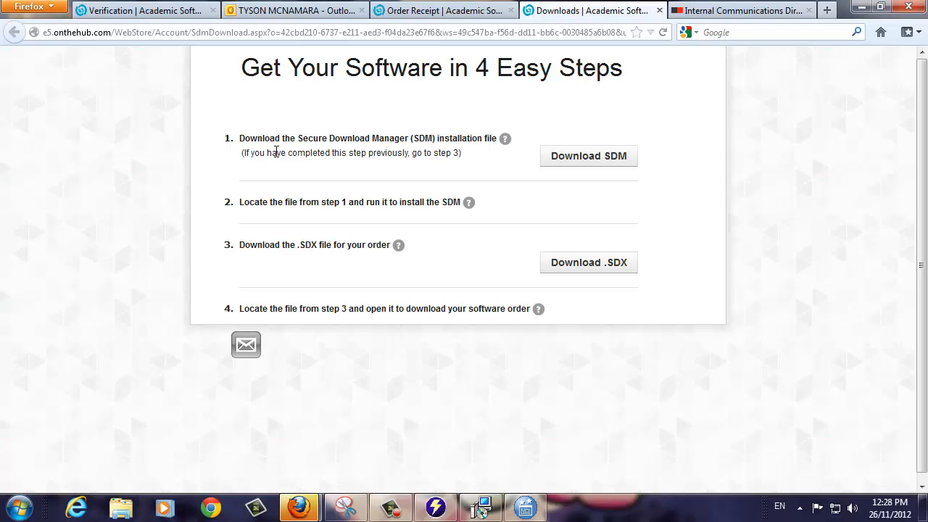
{"action": "left_click", "coordinate": [288, 17]}
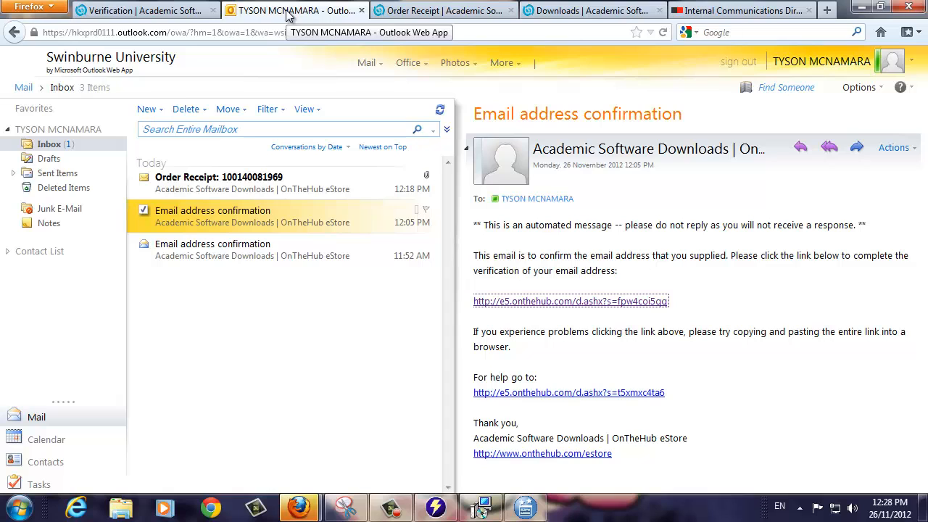
{"action": "left_click", "coordinate": [253, 186]}
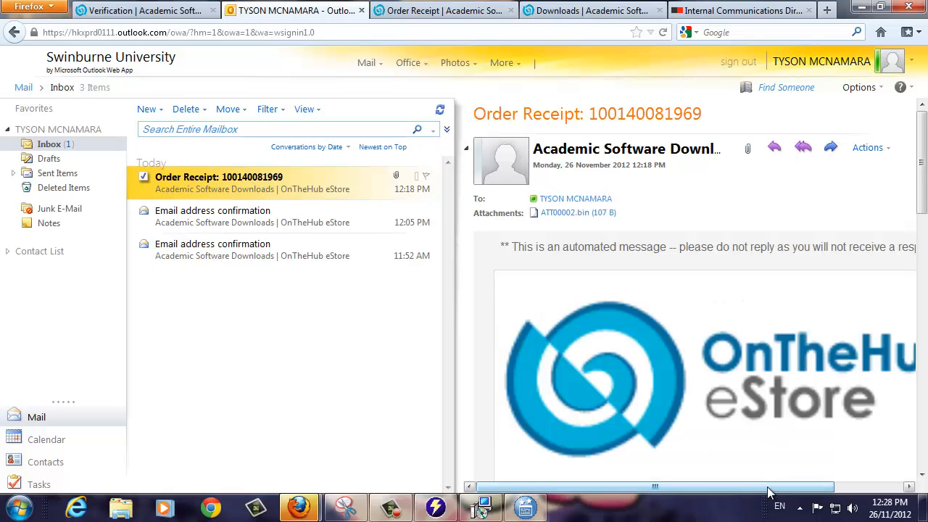
{"action": "mouse_move", "coordinate": [766, 487]}
{"action": "left_mouse_down"}
{"action": "mouse_move", "coordinate": [821, 497]}
{"action": "mouse_move", "coordinate": [804, 500]}
{"action": "left_mouse_up"}
{"action": "left_click_drag", "start_coordinate": [923, 174], "coordinate": [922, 442]}
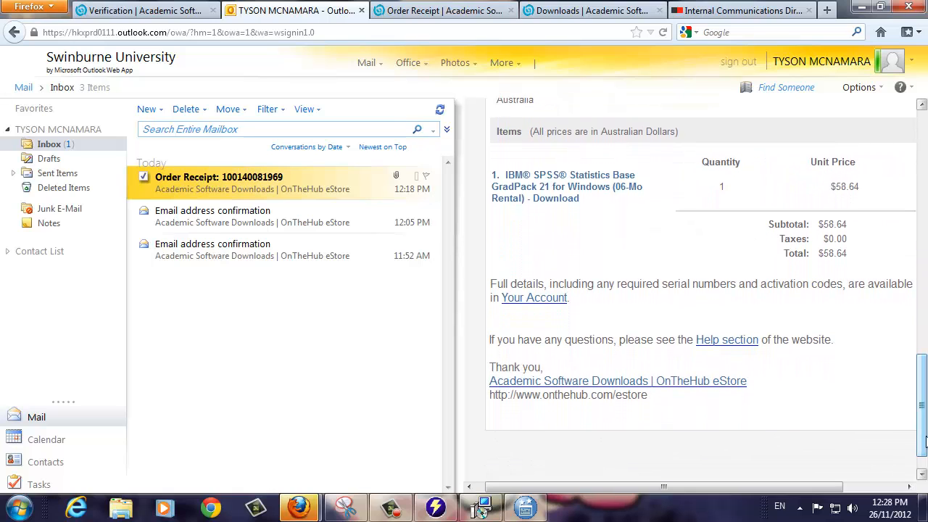
{"action": "scroll", "coordinate": [663, 363], "scroll_direction": "right", "scroll_amount": 1}
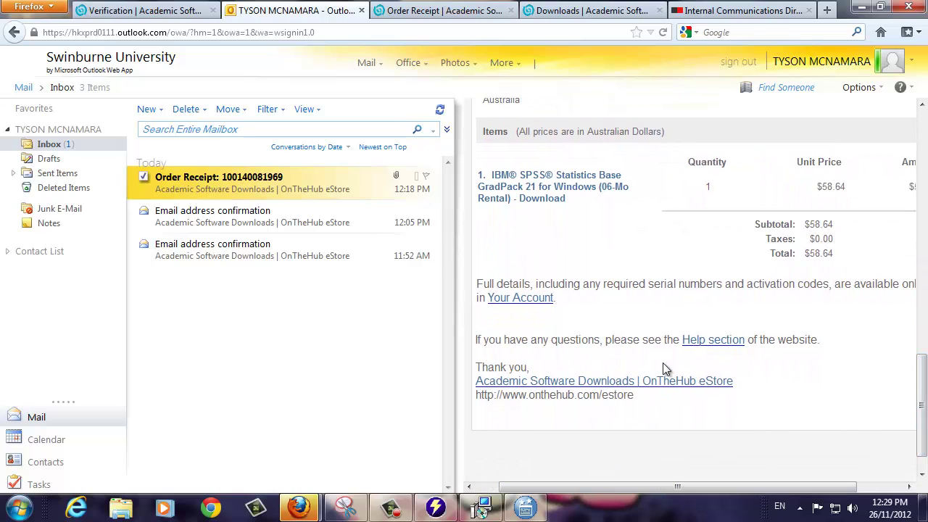
{"action": "left_click", "coordinate": [513, 300]}
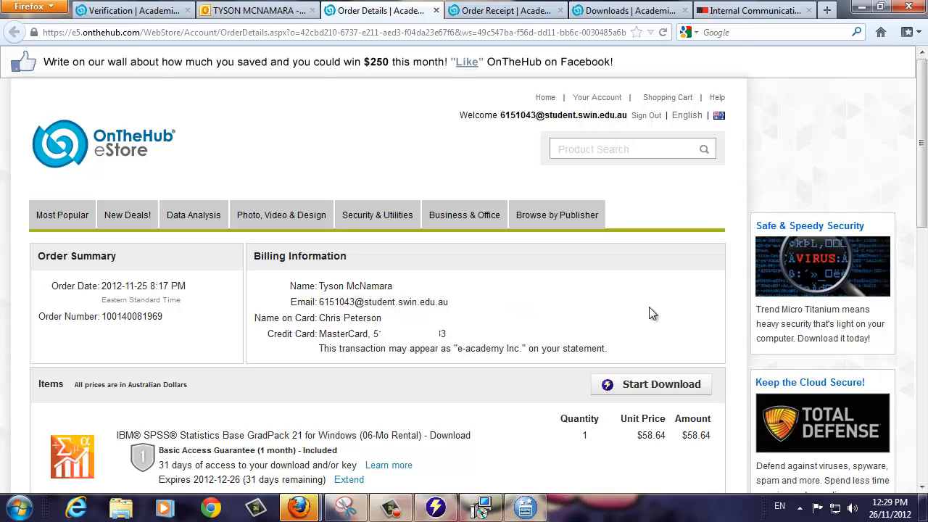
{"action": "left_click_drag", "start_coordinate": [922, 198], "coordinate": [921, 275]}
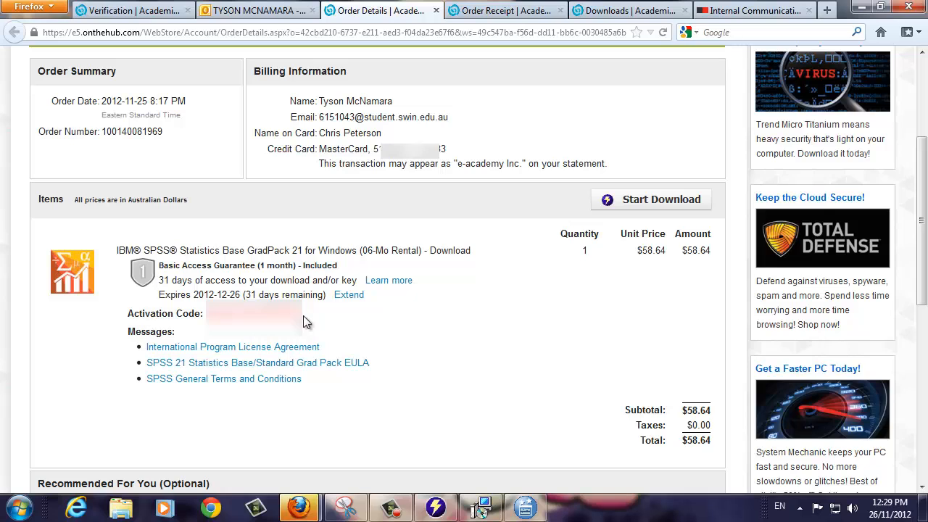
Step: Select the activation code on the Order Details page and copy it
{"action": "left_click_drag", "start_coordinate": [303, 315], "coordinate": [215, 314]}
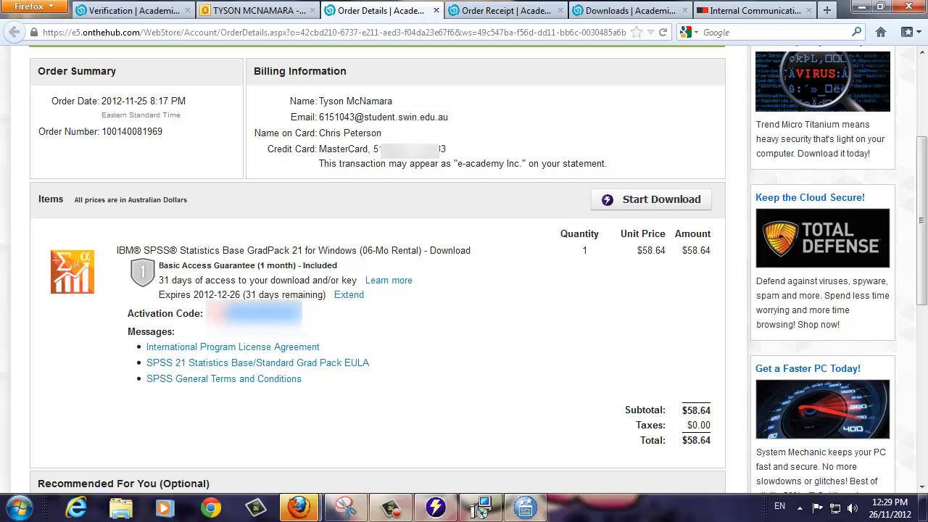
{"action": "key", "text": "ctrl+c"}
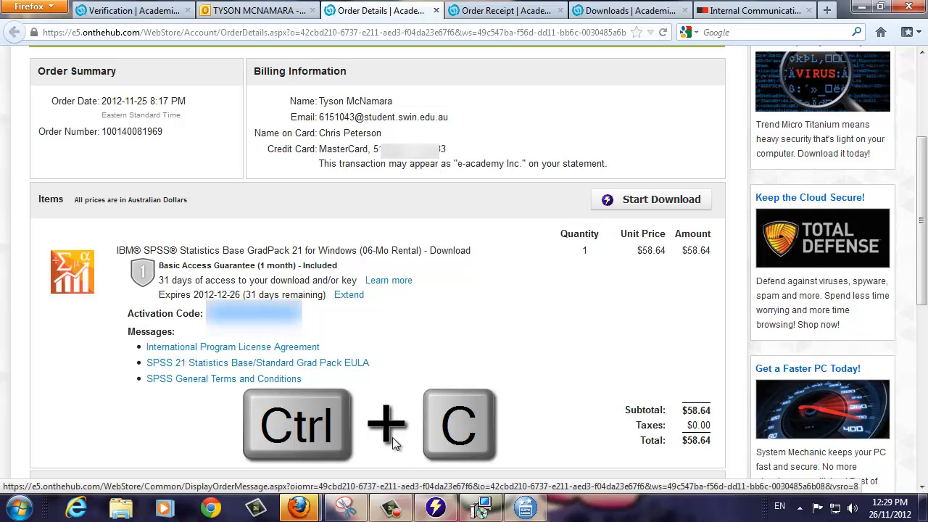
Step: Paste the activation code, authorize it online (licensed through 25-Jul-2013) and finish licensing
{"action": "left_click", "coordinate": [527, 508]}
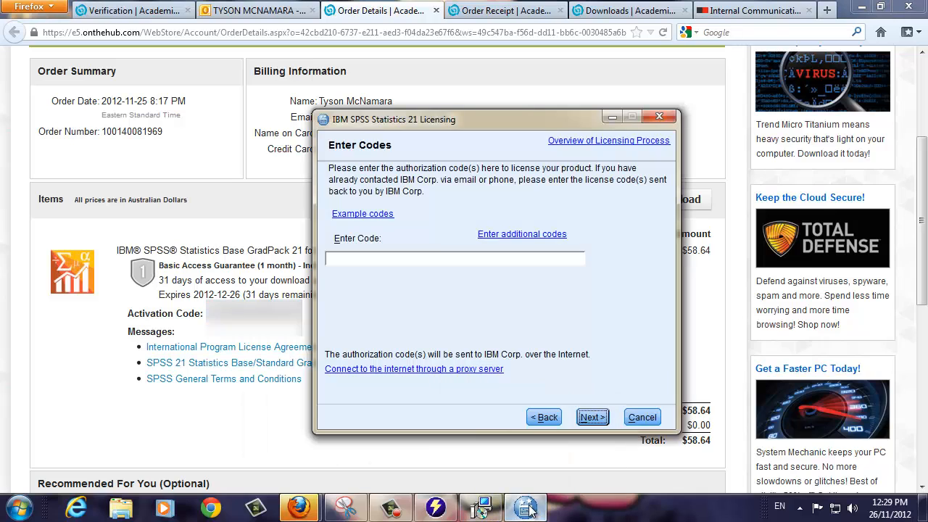
{"action": "key", "text": "ctrl+v"}
{"action": "left_click", "coordinate": [372, 258]}
{"action": "key", "text": "ctrl+v"}
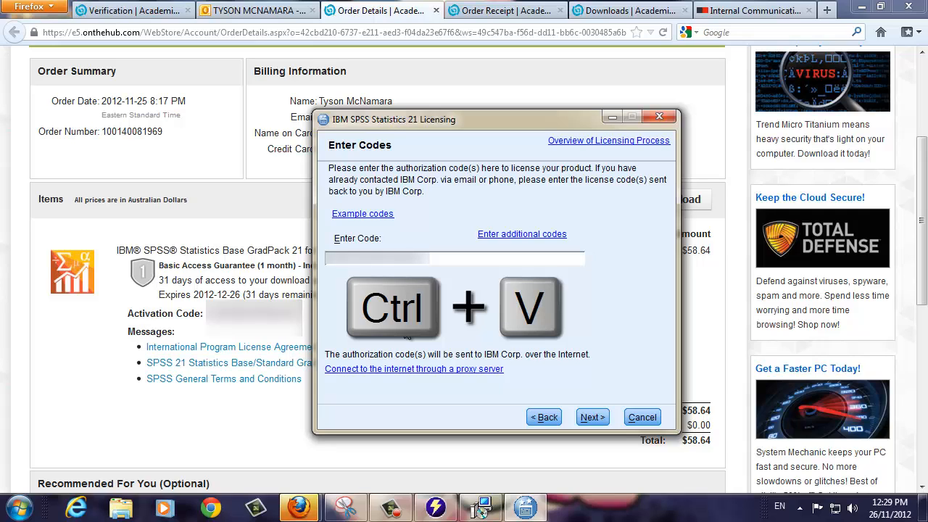
{"action": "left_click", "coordinate": [588, 419]}
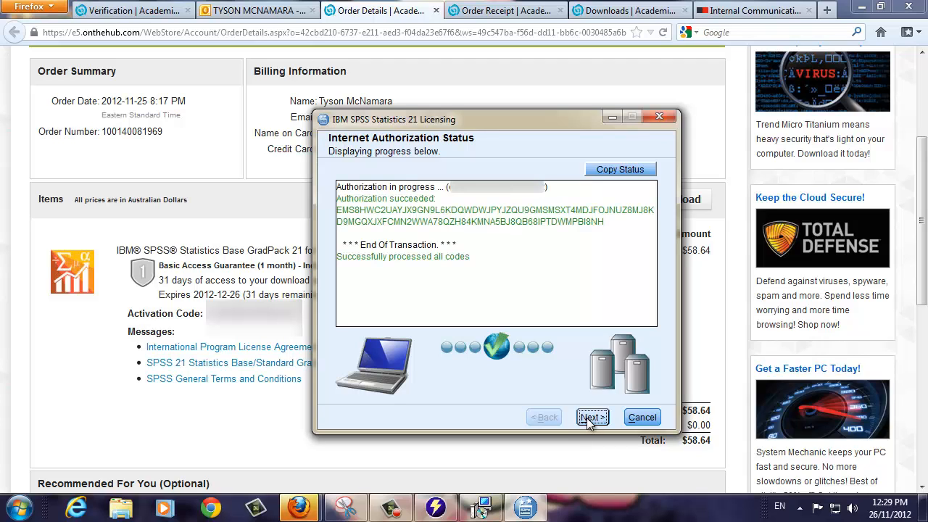
{"action": "left_click", "coordinate": [587, 419]}
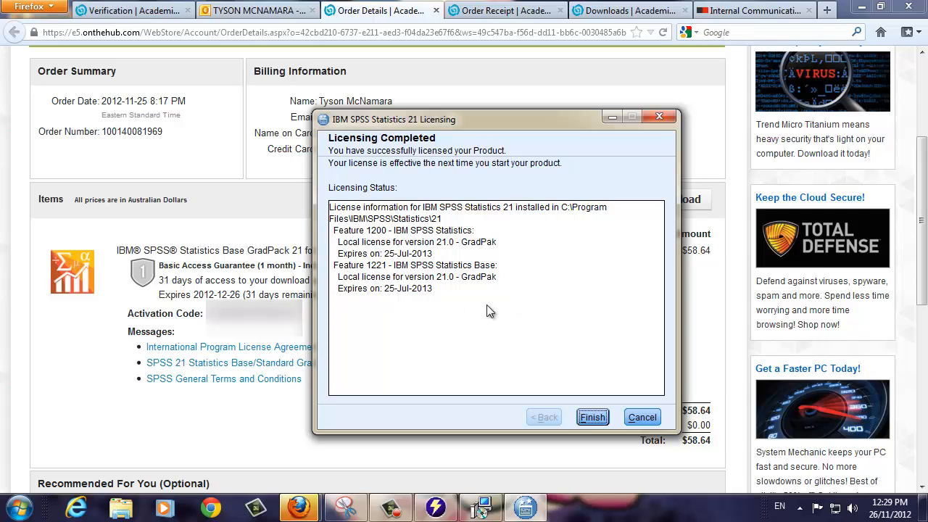
{"action": "left_click", "coordinate": [592, 418]}
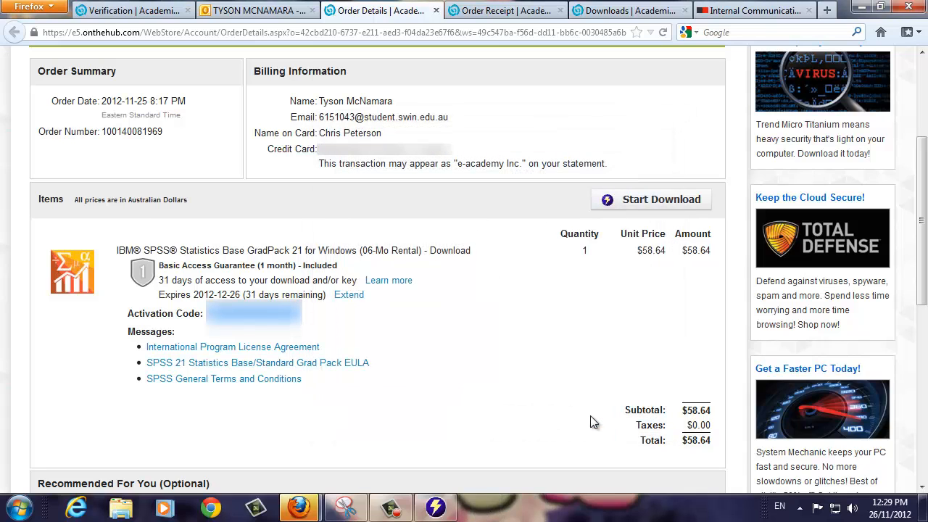
{"action": "scroll", "coordinate": [590, 418], "scroll_direction": "up", "scroll_amount": 5}
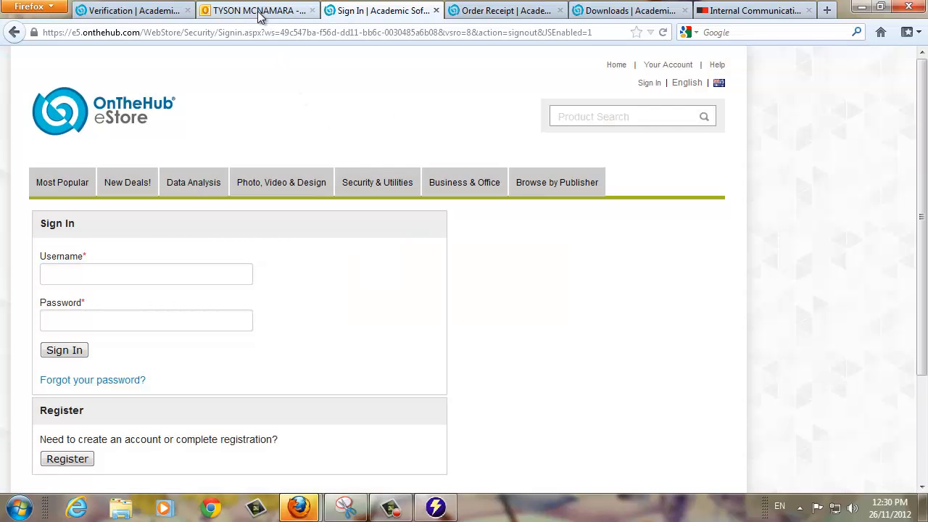
Step: Sign out of the Outlook mailbox, close Firefox with all six tabs, and close Secure Download Manager
{"action": "left_click", "coordinate": [260, 13]}
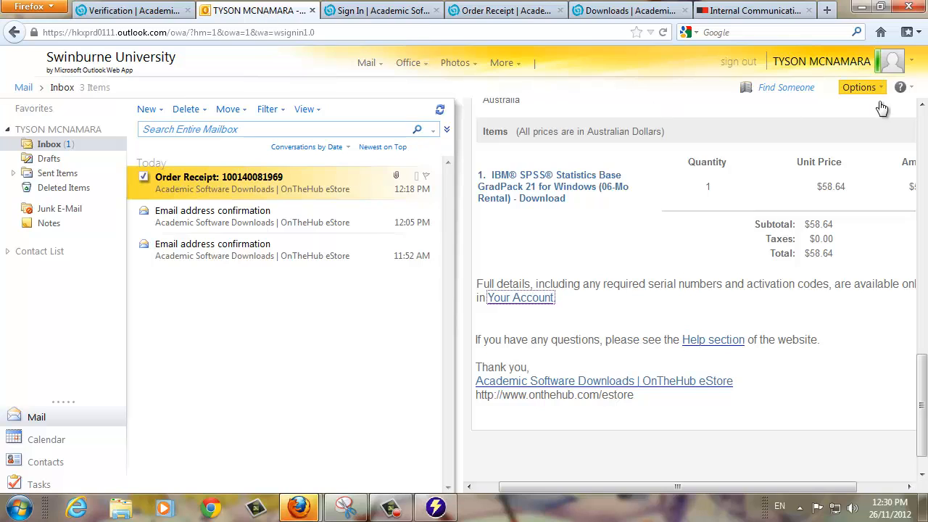
{"action": "left_click", "coordinate": [747, 73]}
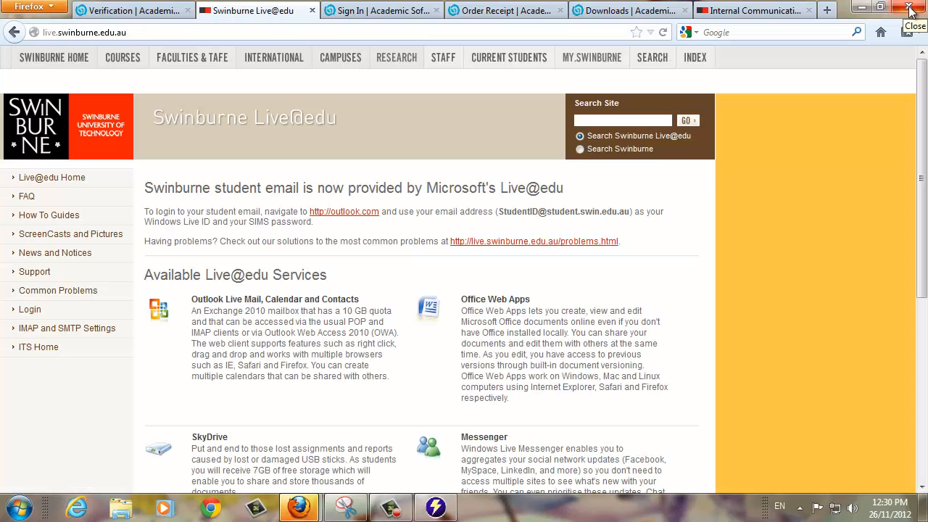
{"action": "left_click", "coordinate": [910, 10]}
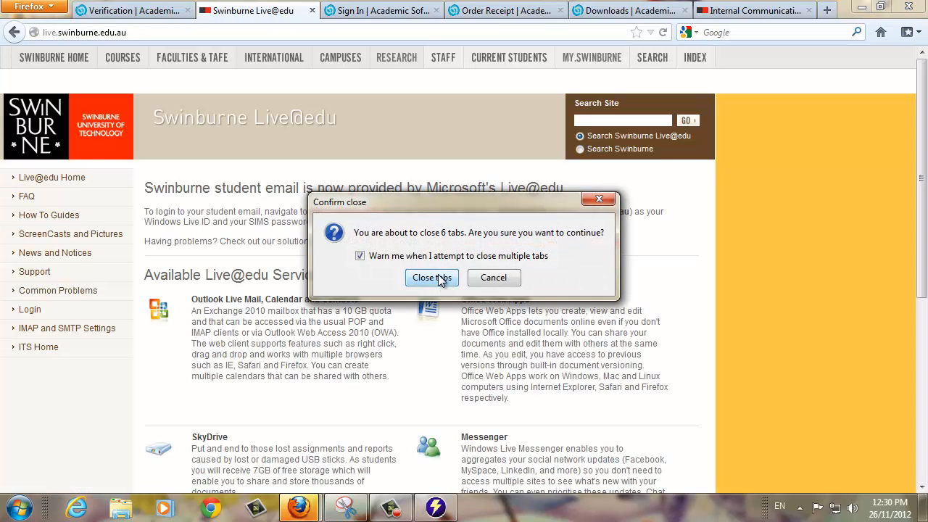
{"action": "left_click", "coordinate": [440, 279]}
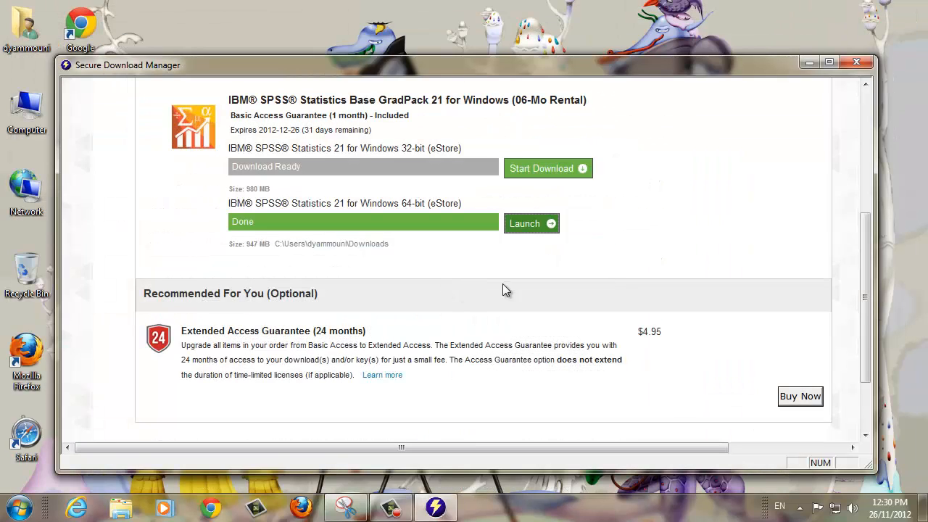
{"action": "left_click", "coordinate": [862, 69]}
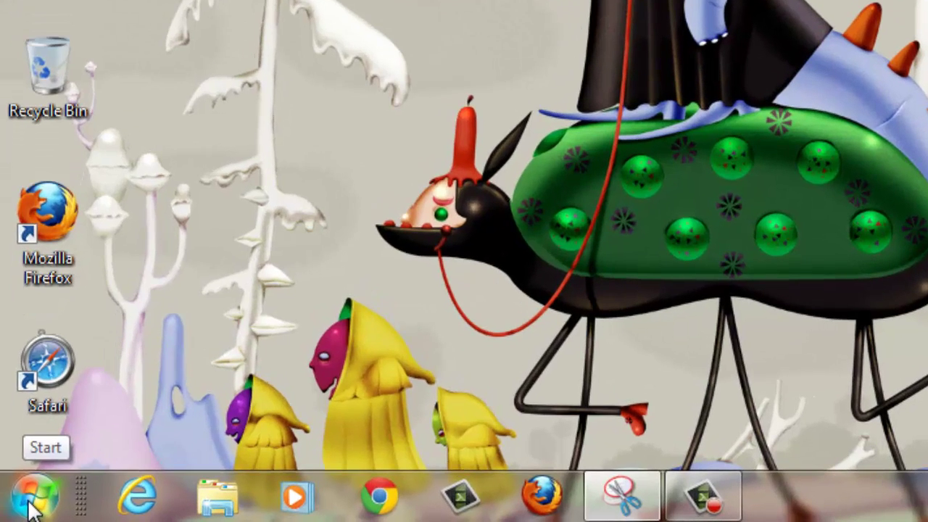
Step: Launch IBM SPSS Statistics 21 from Start > All Programs > IBM SPSS Statistics
{"action": "left_click", "coordinate": [24, 510]}
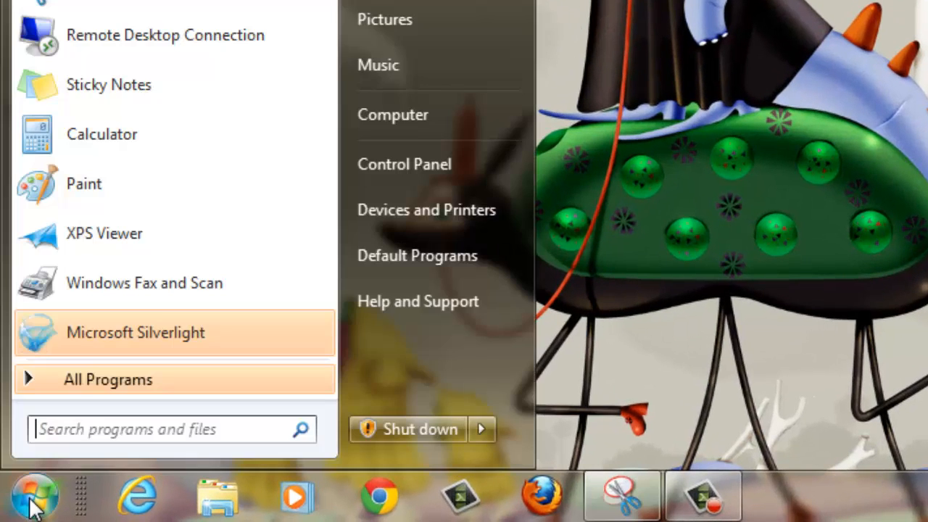
{"action": "left_click", "coordinate": [67, 382]}
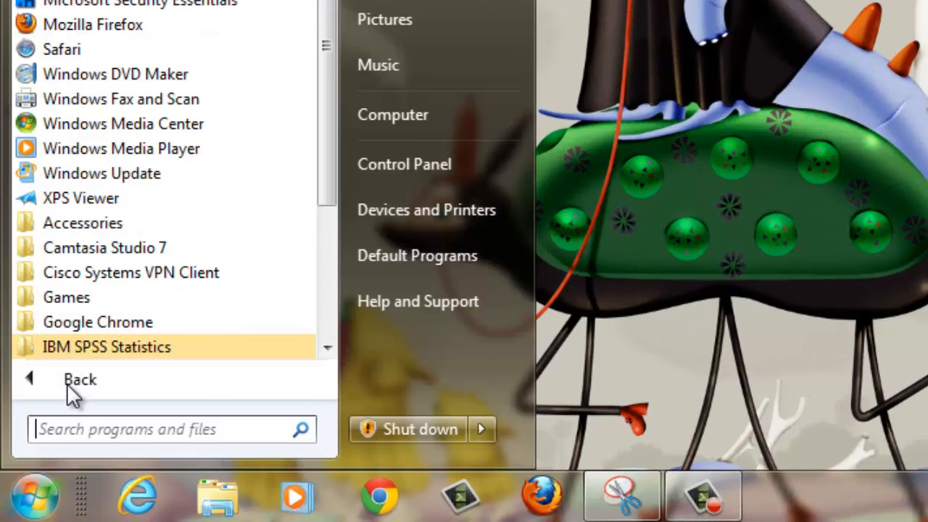
{"action": "left_click", "coordinate": [100, 345]}
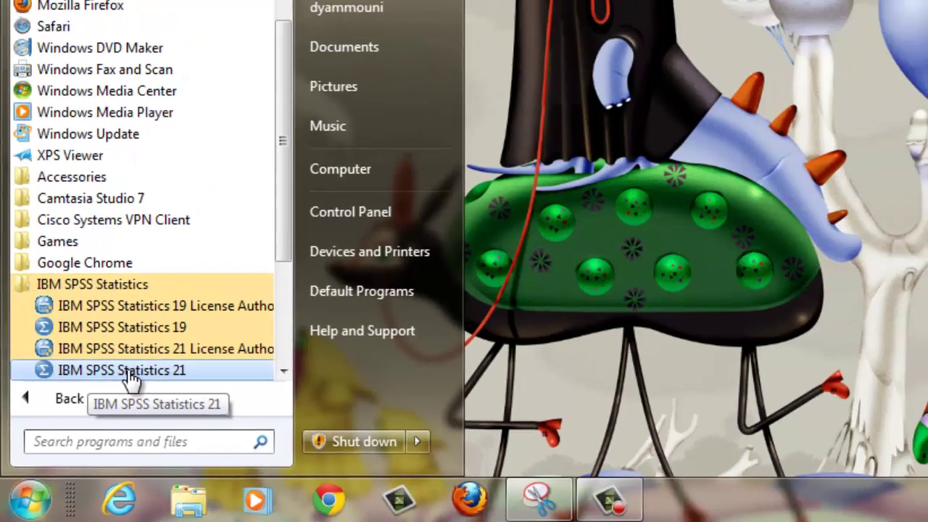
{"action": "left_click", "coordinate": [153, 355]}
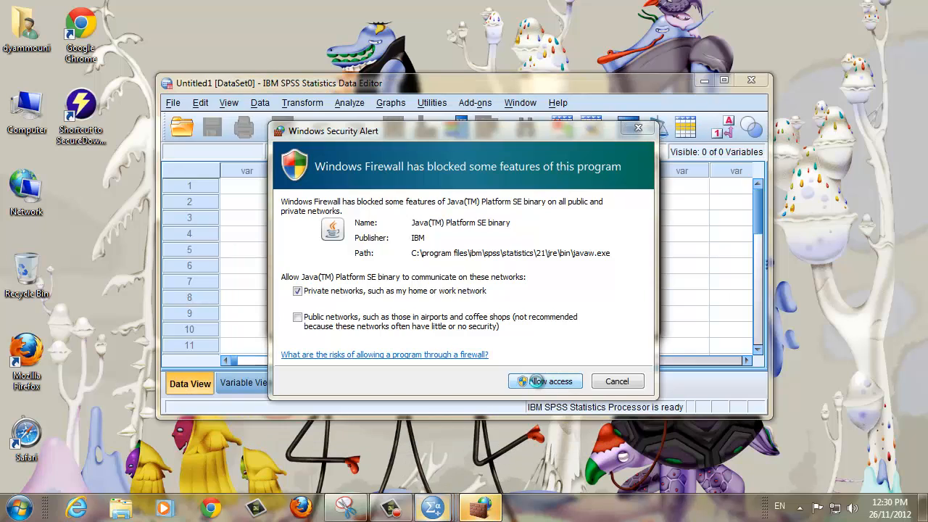
Step: Allow firewall access, keep Unicode encoding, and cancel the startup dialog to show the empty Data Editor
{"action": "left_click", "coordinate": [537, 382]}
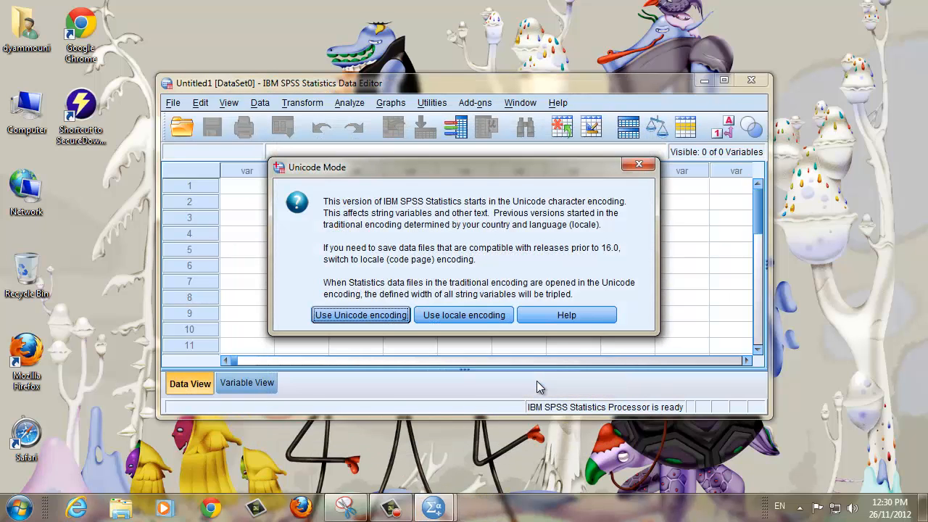
{"action": "left_click", "coordinate": [350, 316]}
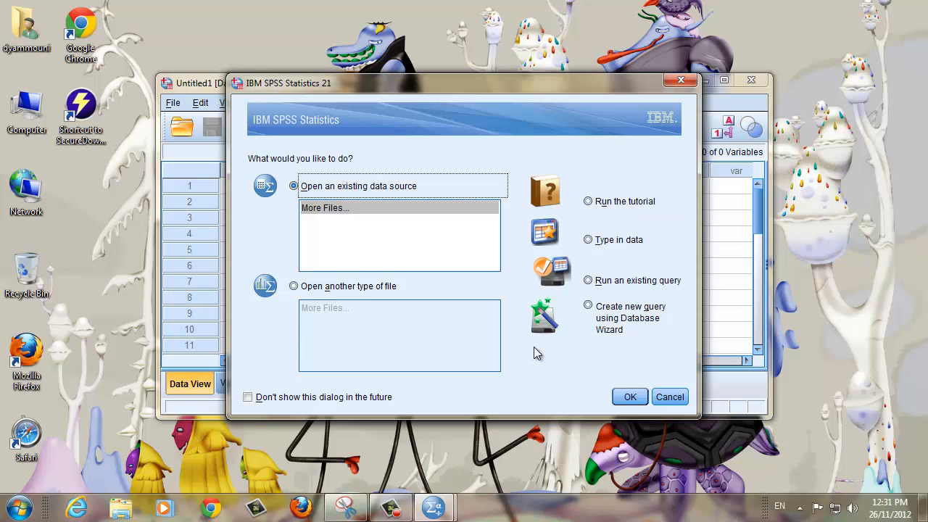
{"action": "left_click", "coordinate": [670, 397]}
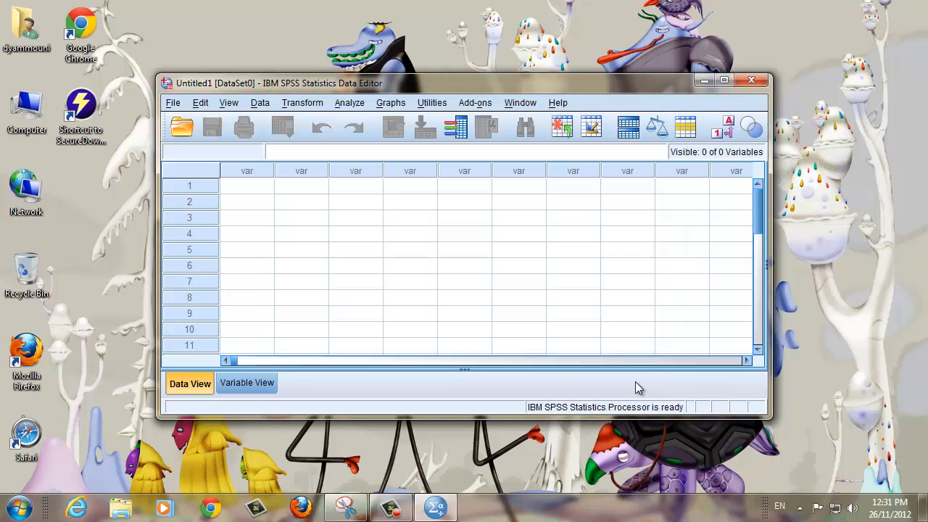
Step: Exit SPSS via File > Exit, returning to the Windows desktop
{"action": "left_click", "coordinate": [172, 105]}
{"action": "key", "text": "Escape"}
{"action": "left_click", "coordinate": [168, 103]}
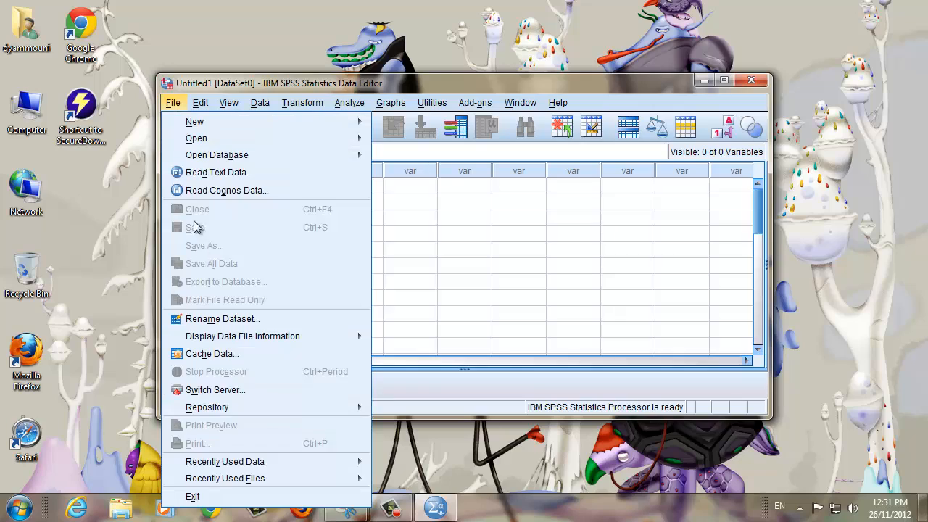
{"action": "left_click", "coordinate": [217, 493]}
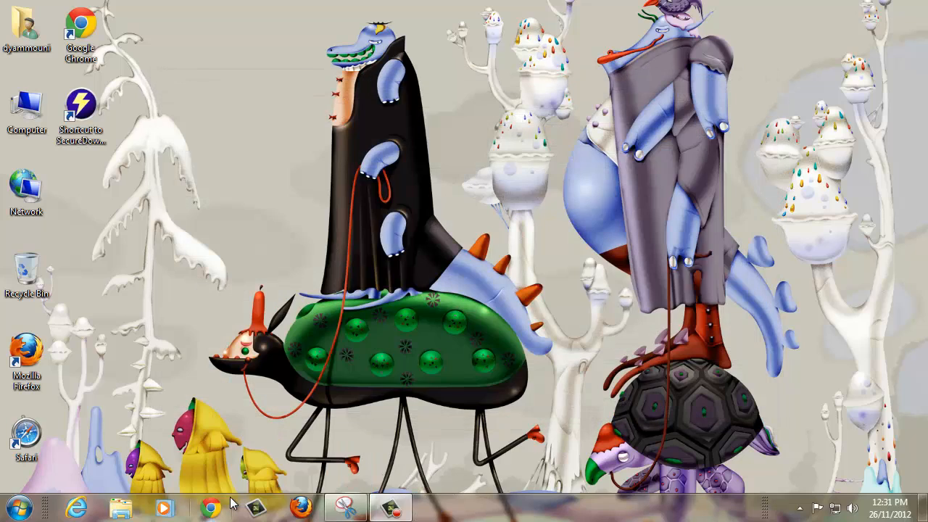